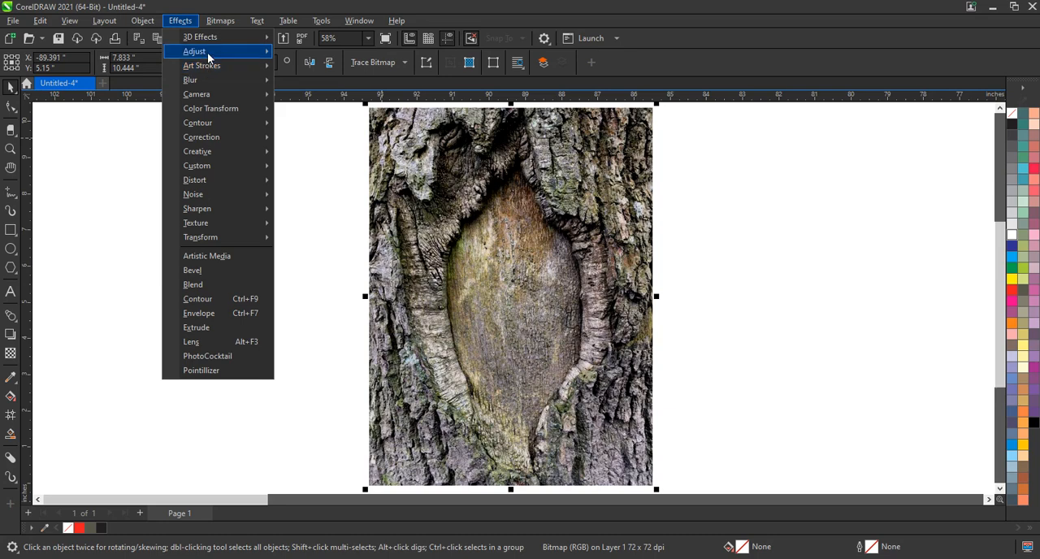
Apply a Color Balance adjustment to the bark photo with Cyan–Red 60, Magenta–Green 11 and Yellow–Blue -47
mouse_move(208, 52)
click(322, 167)
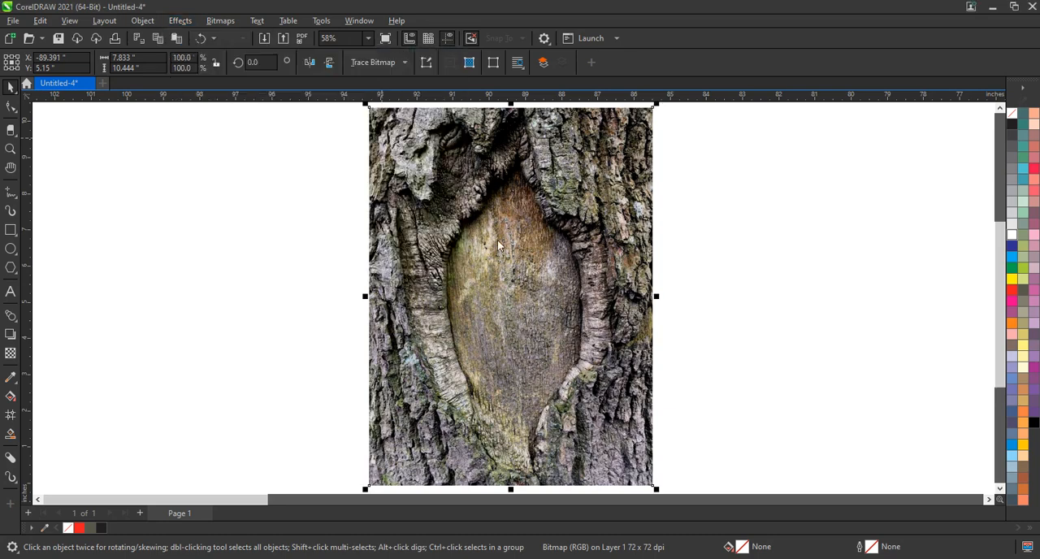
scroll(515, 235, up, 2)
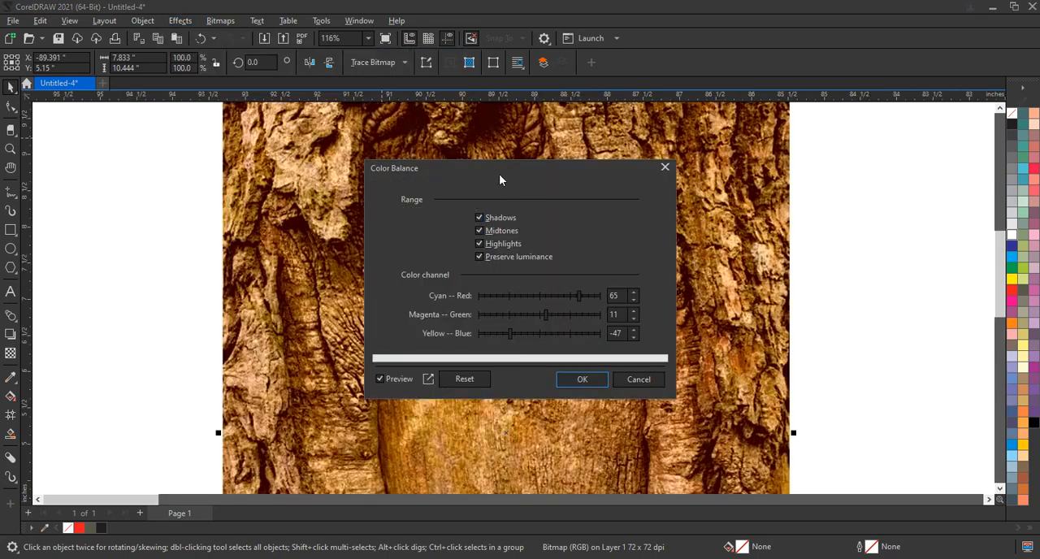
drag(499, 177, 802, 171)
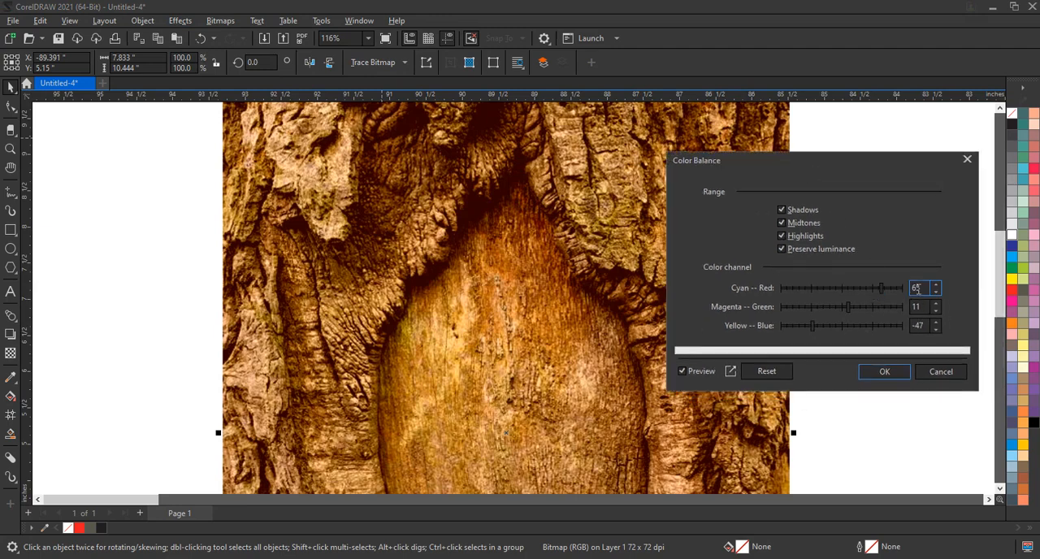
drag(923, 289, 908, 325)
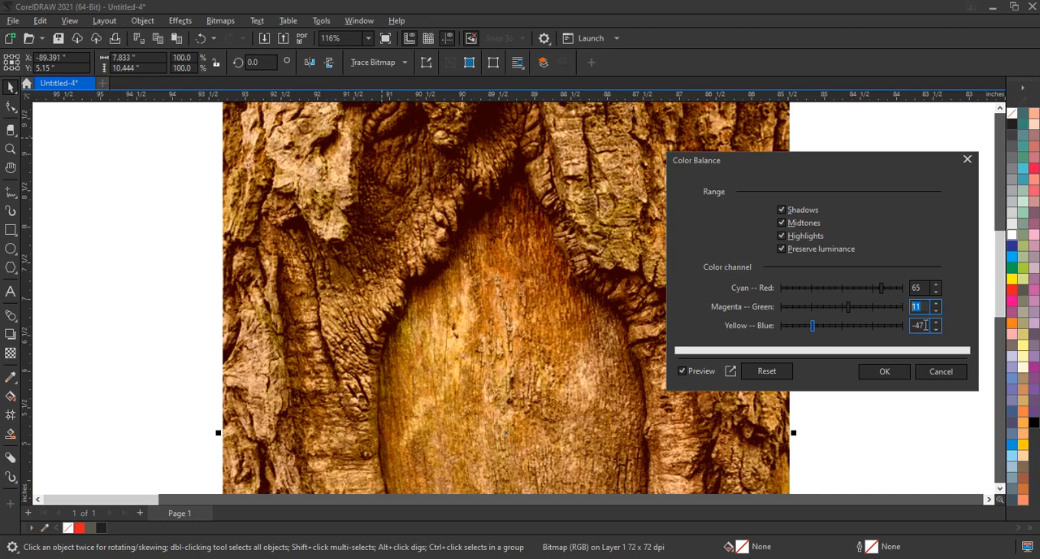
double_click(925, 325)
drag(880, 290, 875, 293)
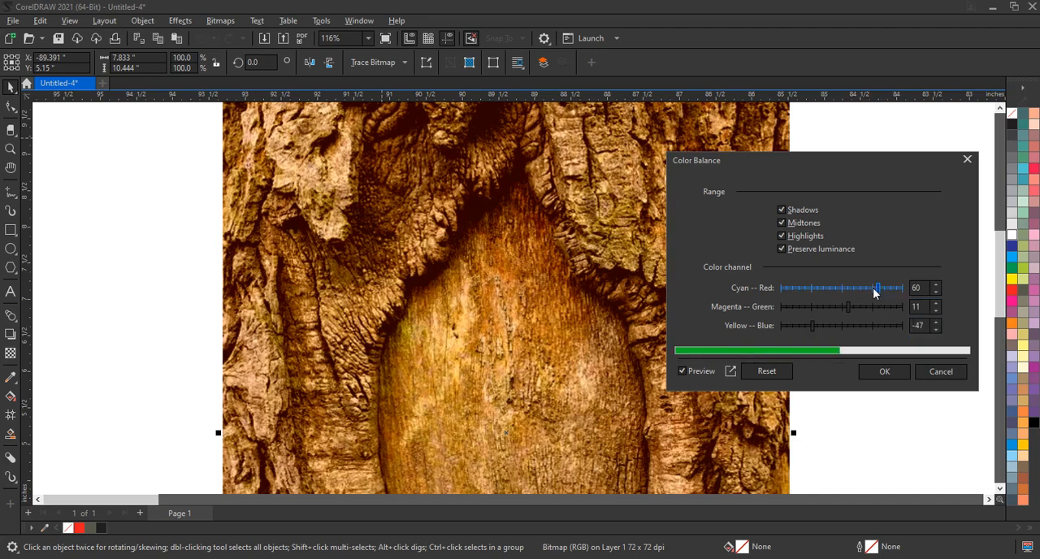
click(868, 373)
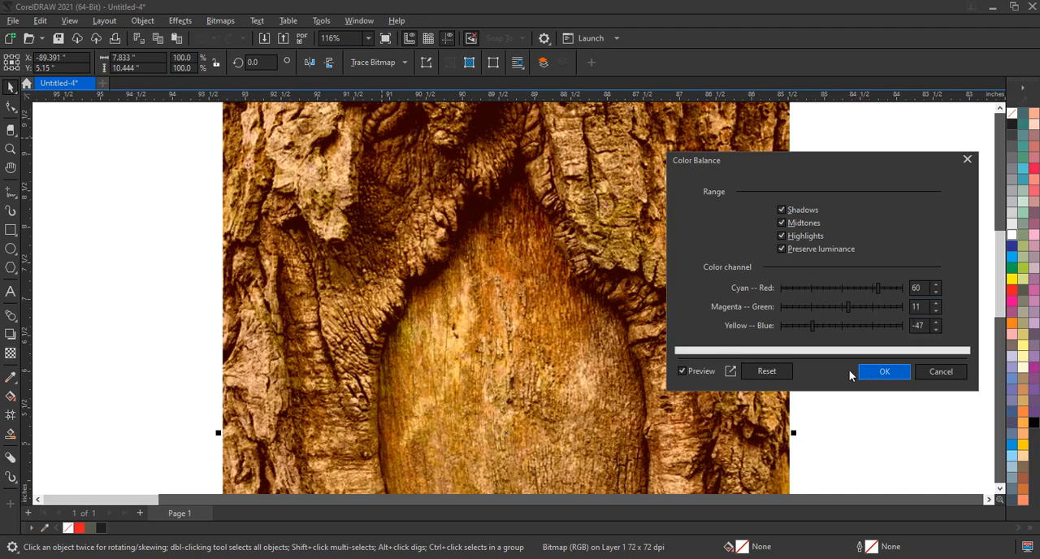
scroll(387, 290, down, 3)
scroll(469, 277, down, 2)
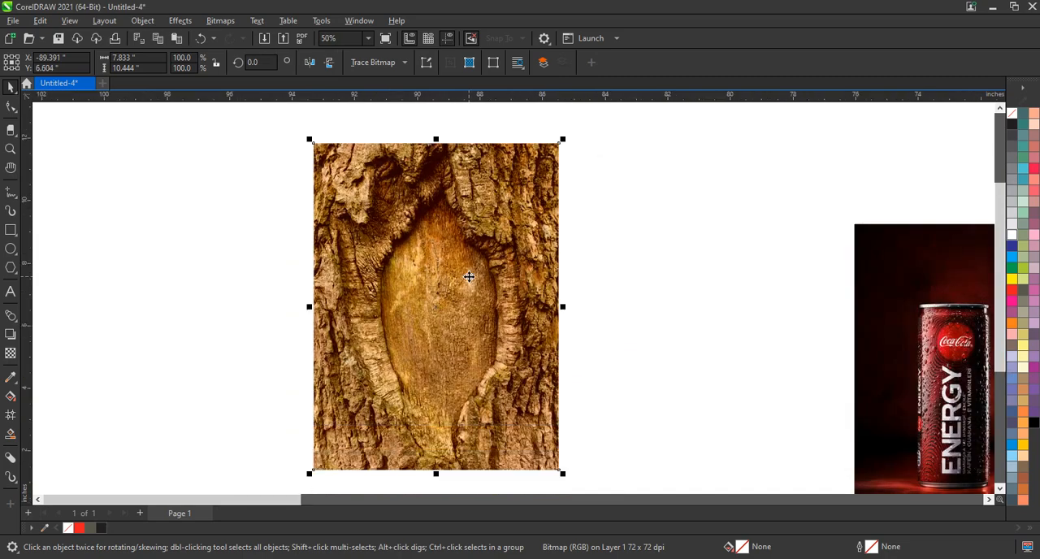
Trace the upper edge of the bark hollow with a freehand curve about 3.1 by 2.4 inches
scroll(469, 277, down, 2)
scroll(469, 277, up, 1)
scroll(469, 278, up, 2)
scroll(469, 277, down, 1)
click(596, 286)
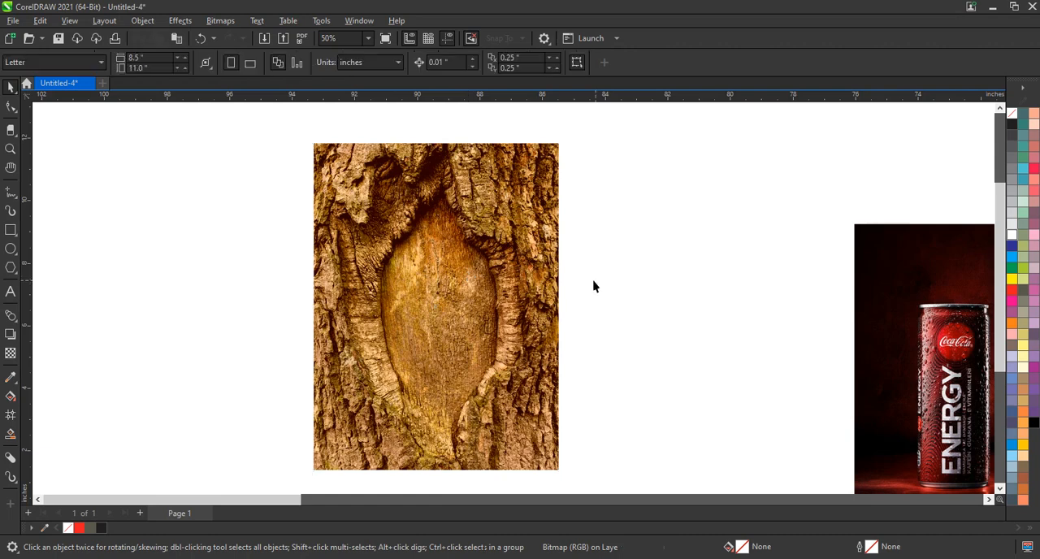
click(11, 149)
drag(332, 155, 706, 388)
click(10, 210)
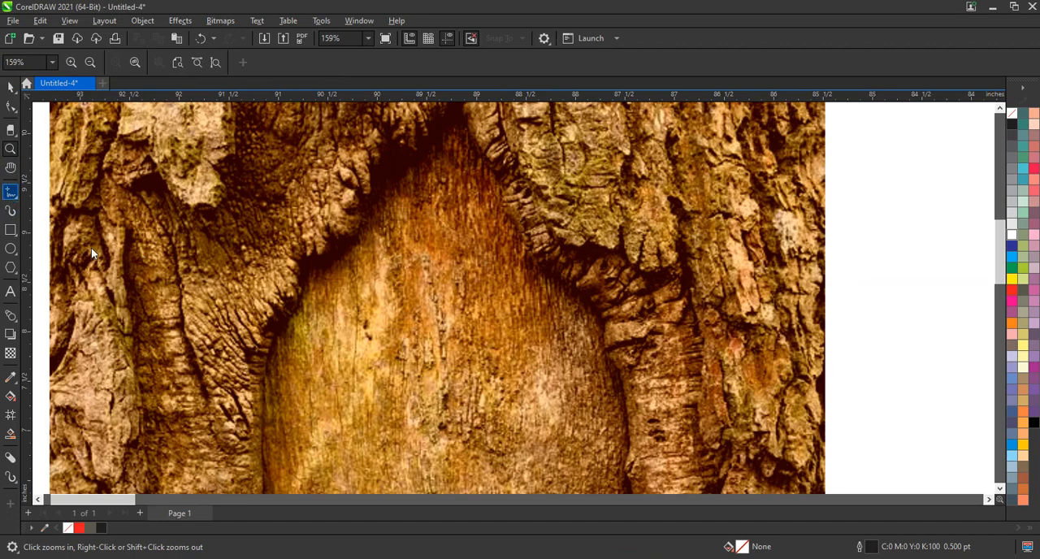
mouse_move(271, 342)
mouse_down()
mouse_move(301, 304)
mouse_move(306, 269)
mouse_move(354, 236)
mouse_move(378, 181)
mouse_move(459, 106)
mouse_move(490, 170)
mouse_move(507, 175)
mouse_move(505, 200)
mouse_move(529, 255)
mouse_move(575, 293)
mouse_up()
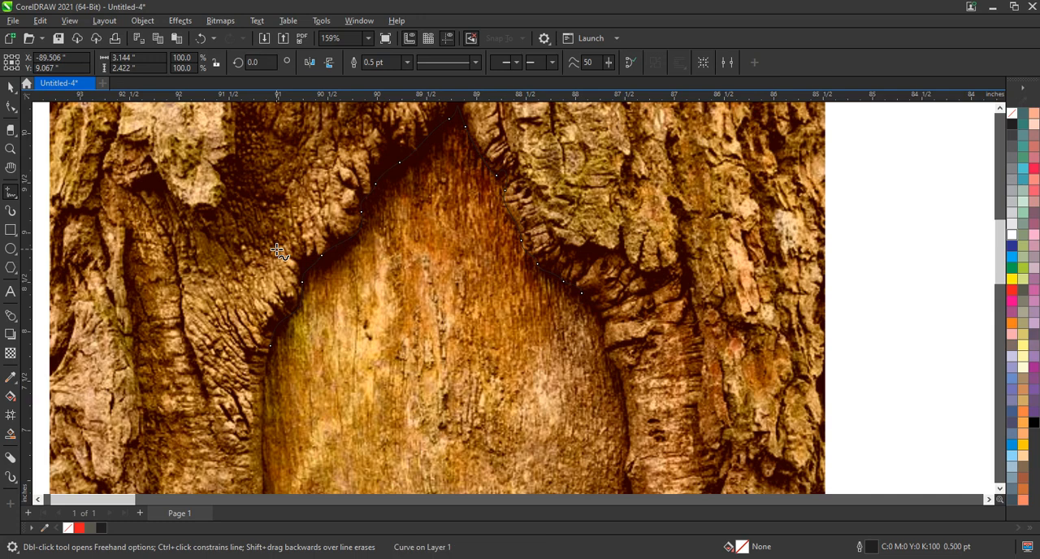
Set the traced curve's outline colour to white
scroll(267, 276, down, 1)
right_click(998, 247)
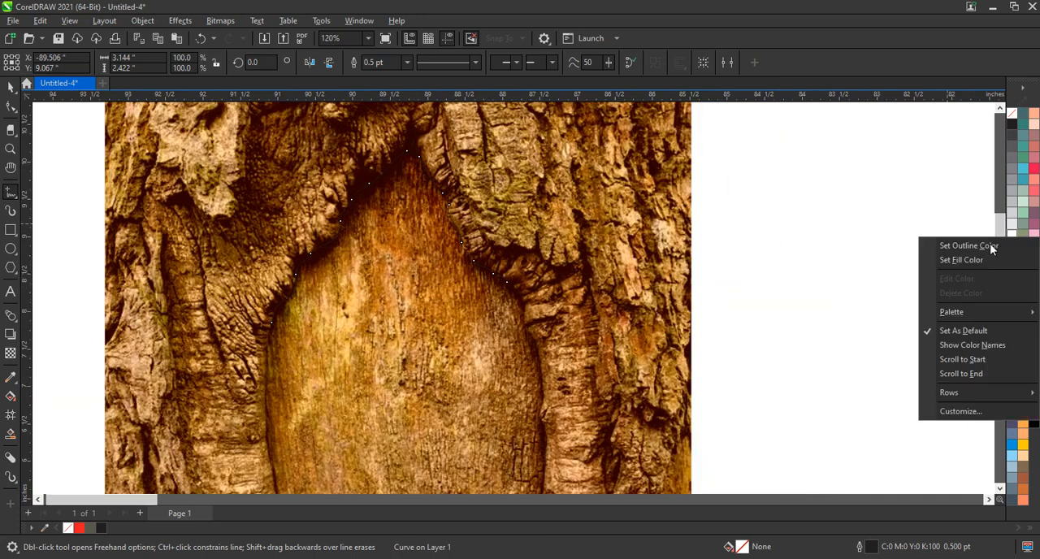
click(989, 246)
scroll(400, 220, down, 4)
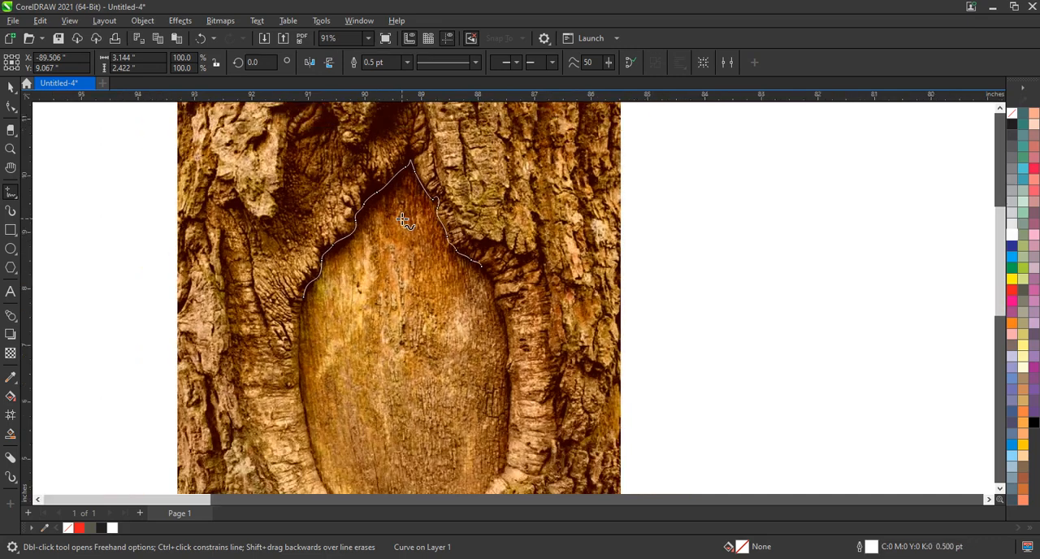
Extend the freehand curve from its right end down along the hollow's right edge
key(z)
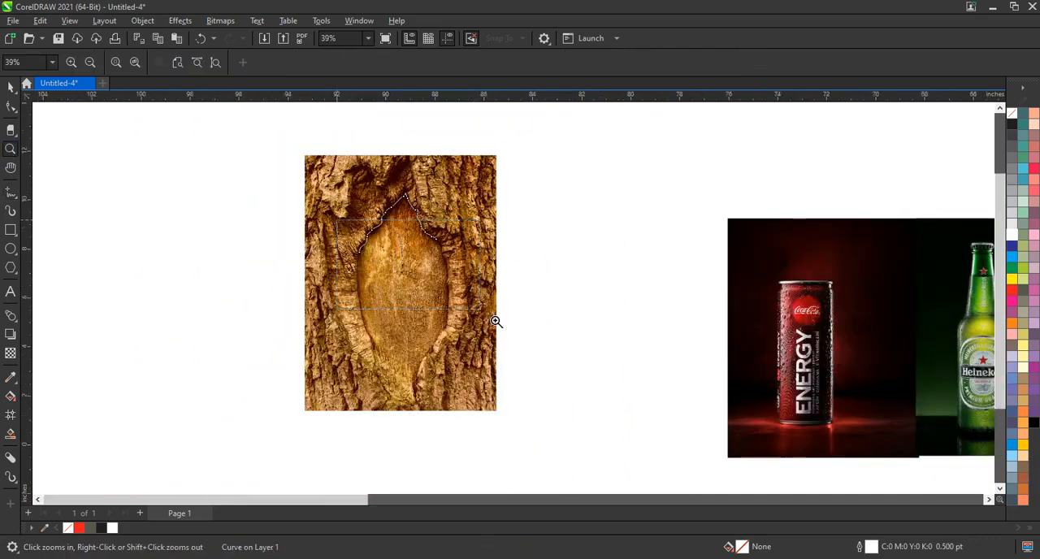
drag(520, 336, 406, 236)
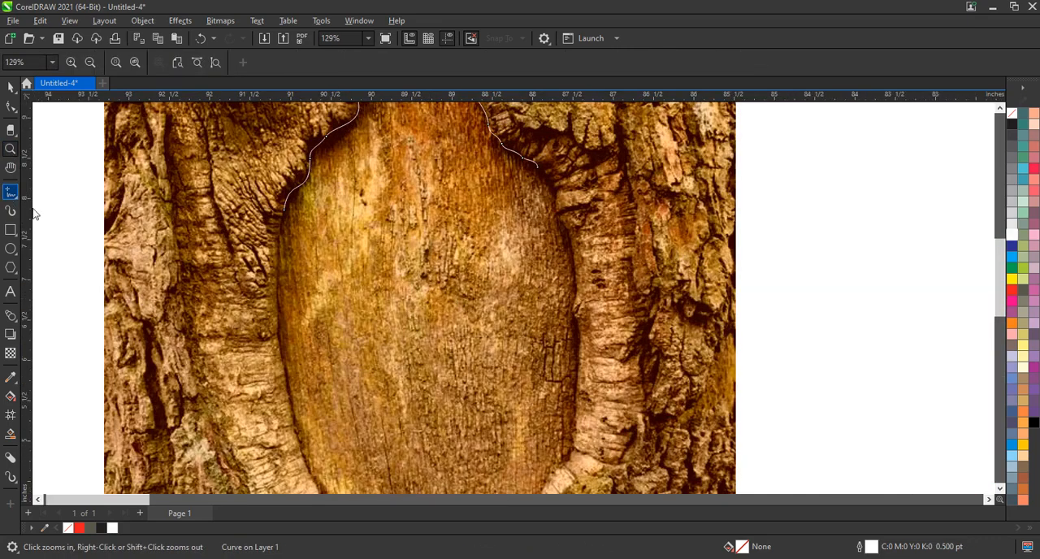
click(10, 87)
key(F5)
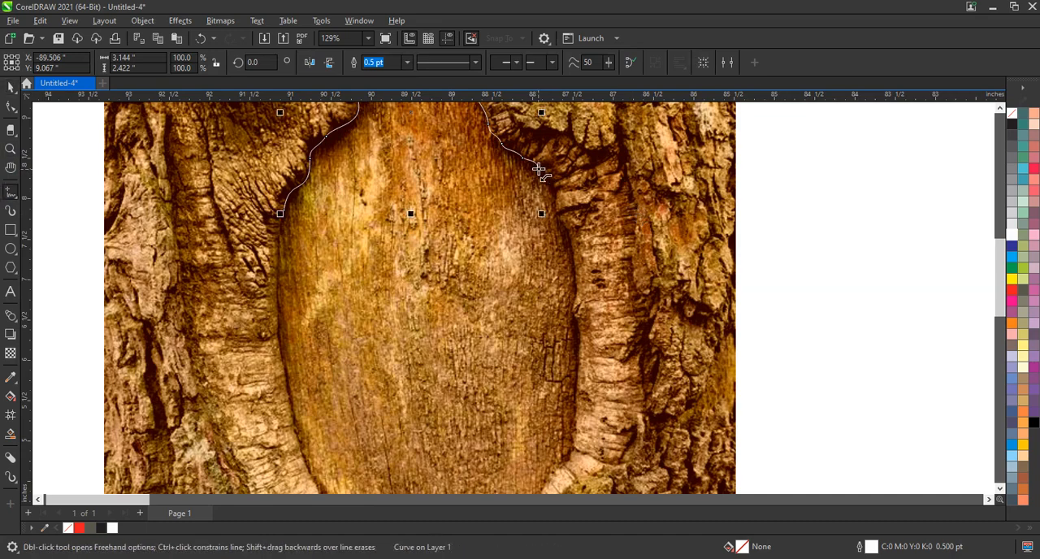
mouse_move(545, 175)
mouse_down()
mouse_move(576, 287)
mouse_move(575, 395)
mouse_up()
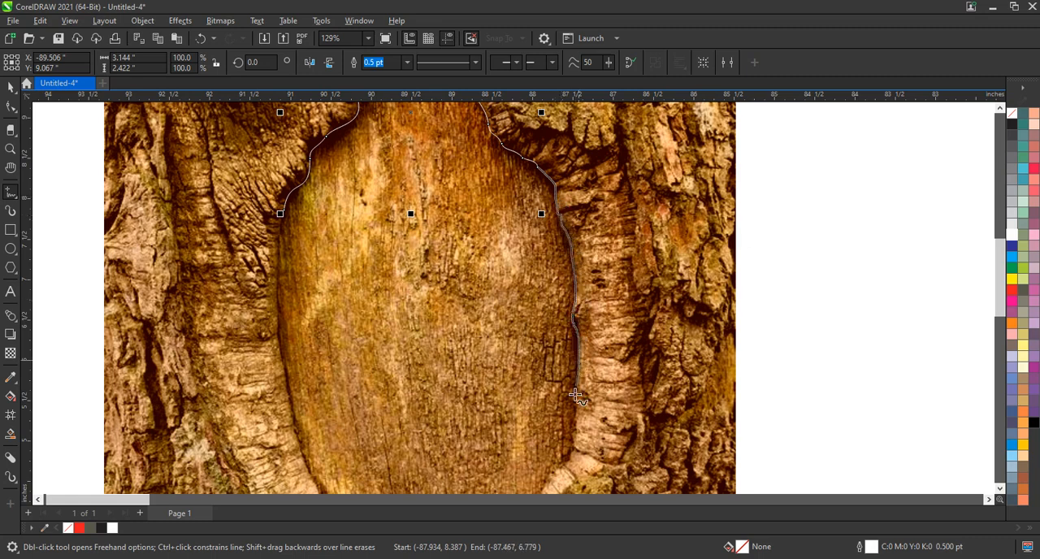
drag(578, 443, 562, 473)
scroll(513, 205, down, 2)
scroll(513, 205, down, 2)
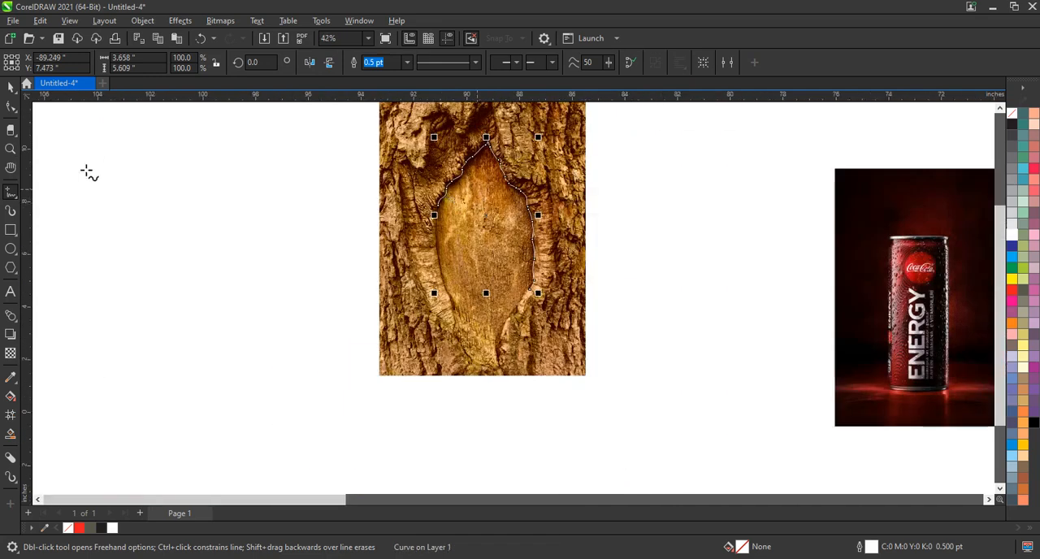
Continue the freehand curve around the hollow's lower tip and up its left edge
click(10, 148)
drag(592, 391, 609, 397)
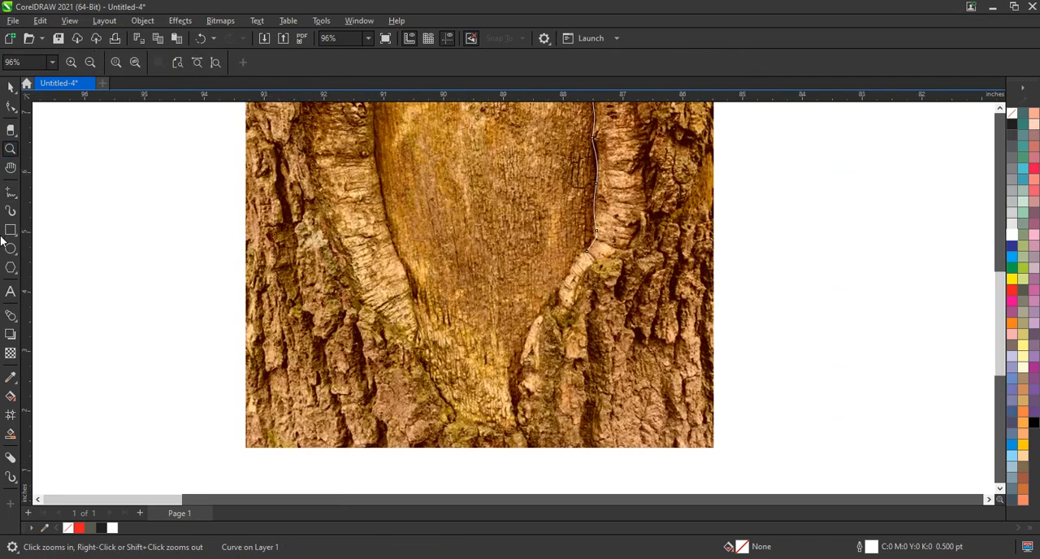
click(11, 191)
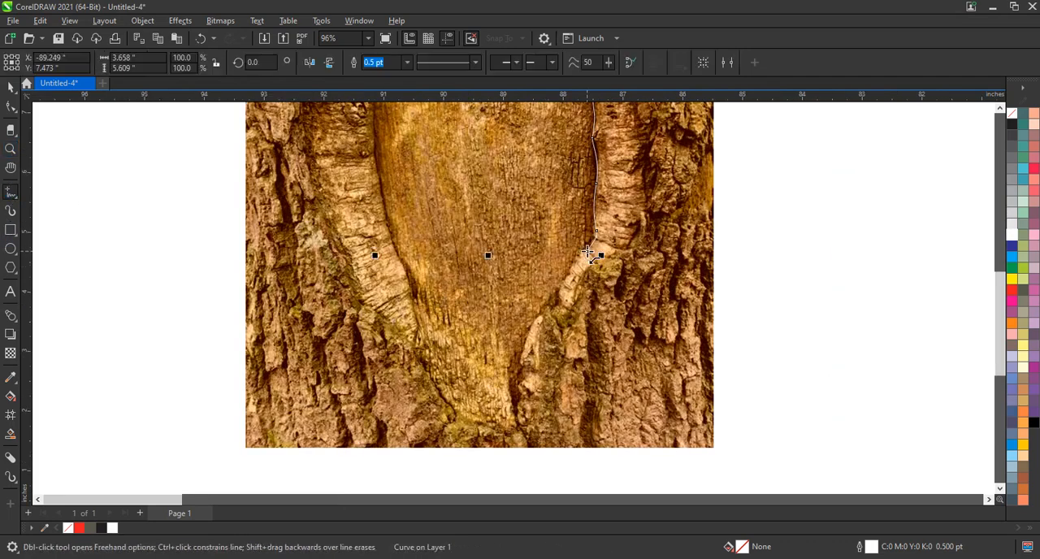
mouse_move(587, 253)
mouse_down()
mouse_move(526, 345)
mouse_move(515, 408)
mouse_move(498, 367)
mouse_move(469, 358)
mouse_move(414, 299)
mouse_move(439, 311)
mouse_move(424, 304)
mouse_move(405, 250)
mouse_move(393, 176)
mouse_move(501, 235)
mouse_up()
scroll(418, 302, down, 1)
scroll(420, 241, down, 2)
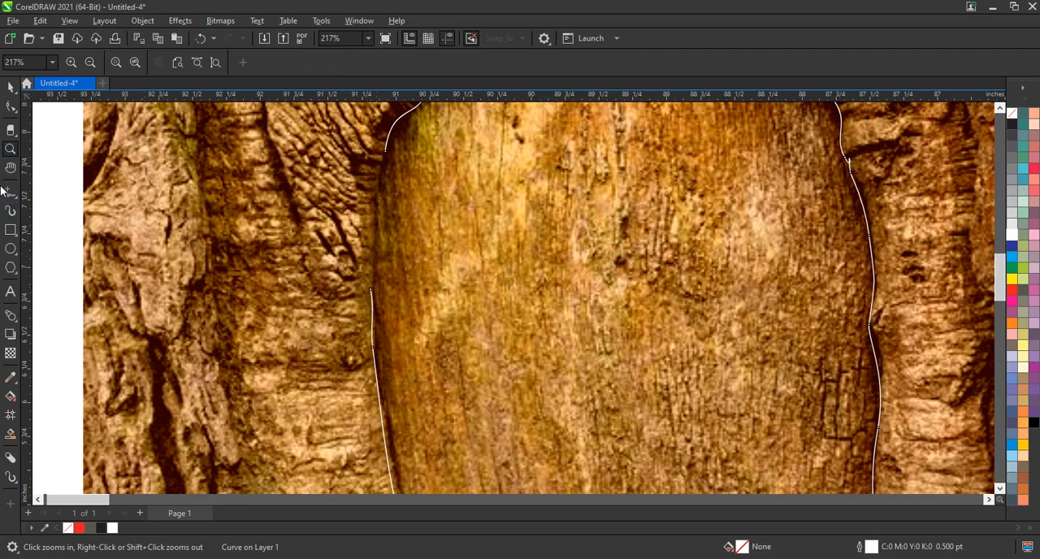
Close the freehand curve by joining its left end to the starting point of the upper section
click(9, 191)
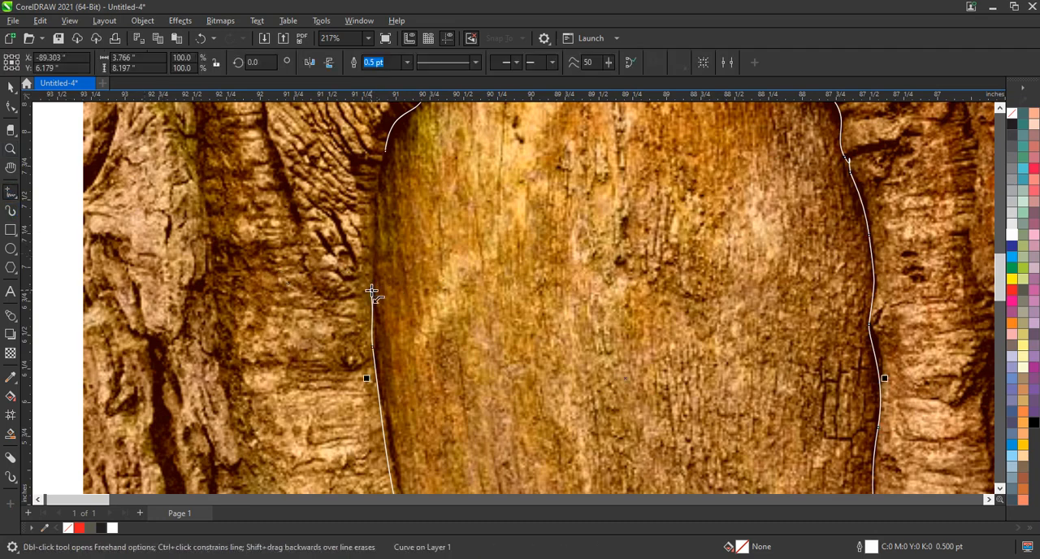
drag(372, 290, 382, 159)
scroll(494, 262, down, 3)
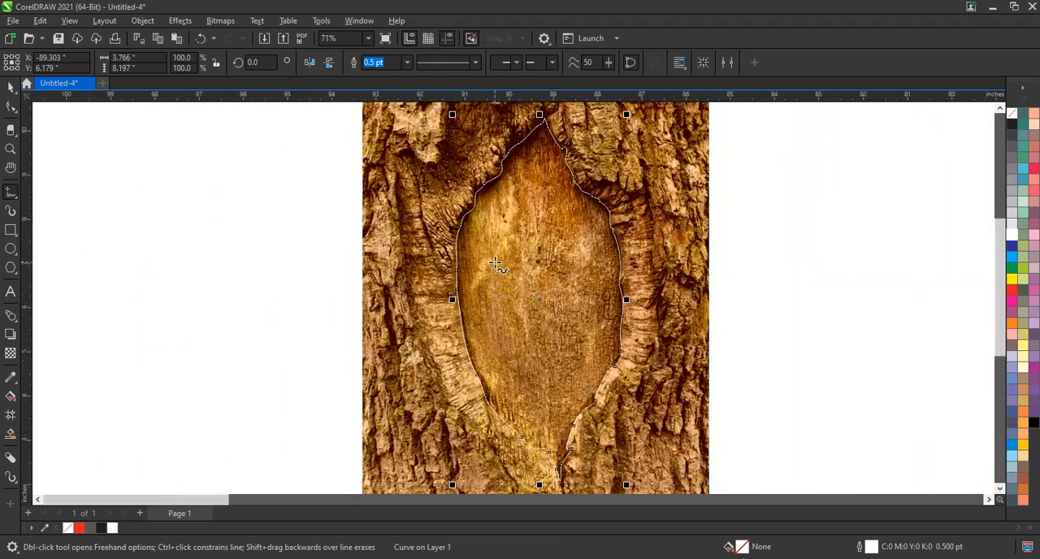
Fill the closed hollow shape with black and place a copy of it left of the bark photo
scroll(496, 263, down, 1)
click(9, 87)
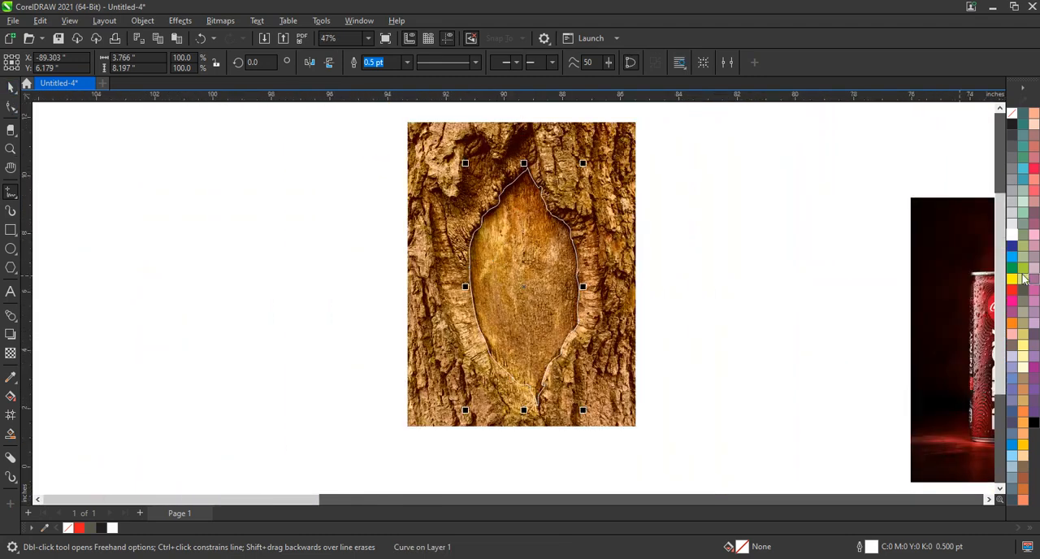
click(1011, 125)
drag(539, 274, 321, 281)
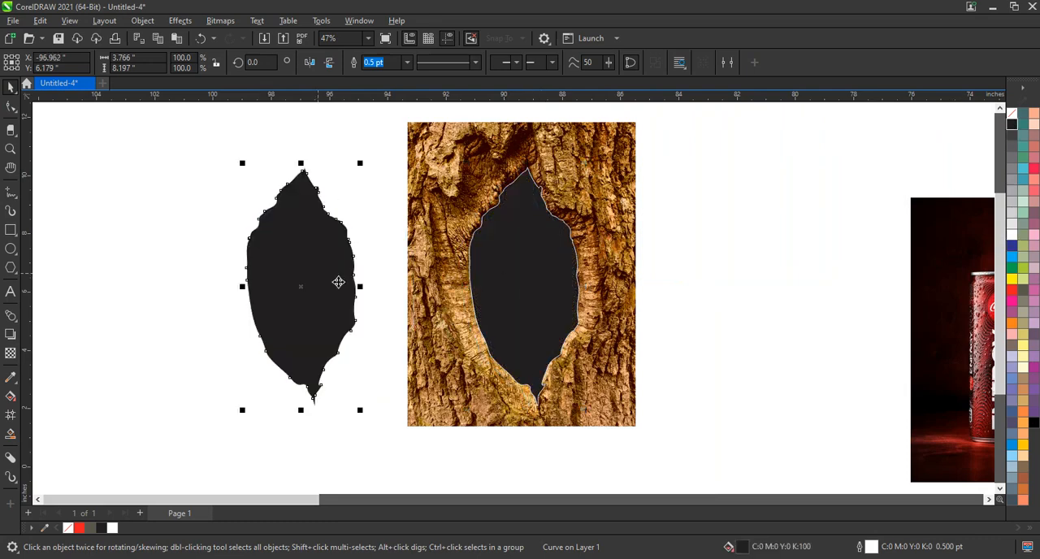
Remove the copied shape's fill and give it a black outline
click(1012, 114)
right_click(1011, 124)
click(952, 133)
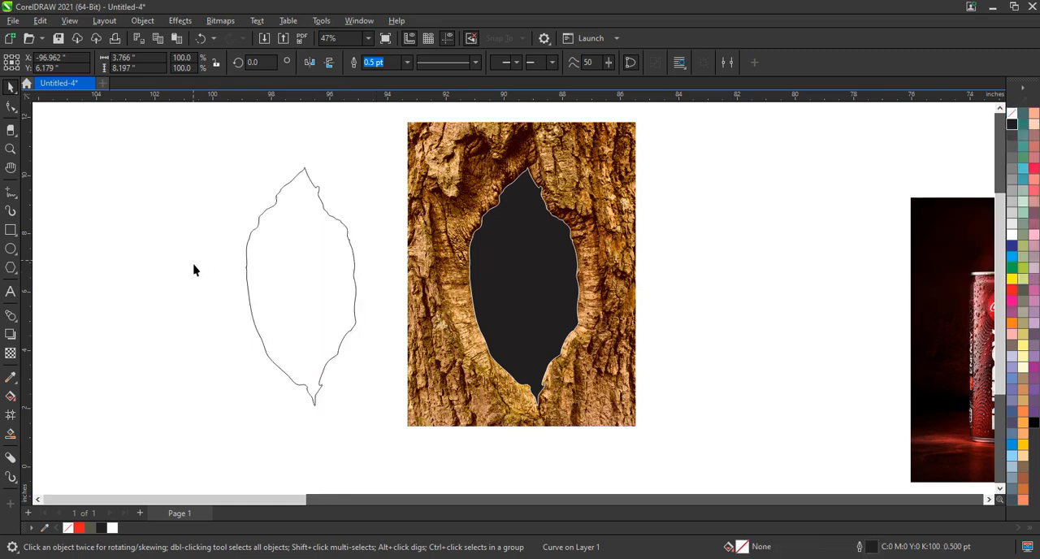
click(194, 270)
Add a drop shadow to the outlined copy, running from its upper tip straight down to its lower tip
click(11, 149)
drag(210, 135, 618, 425)
key(space)
click(395, 180)
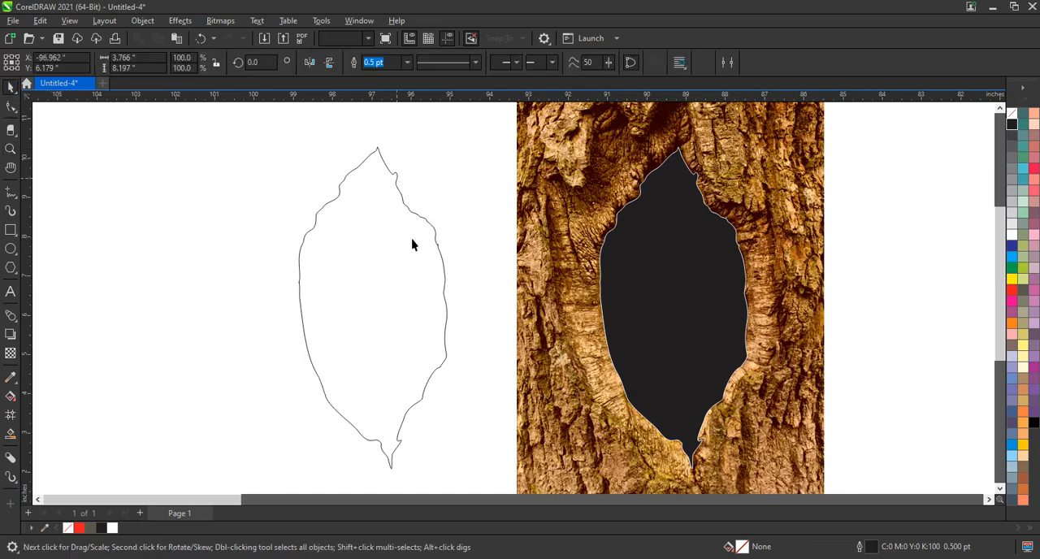
click(12, 336)
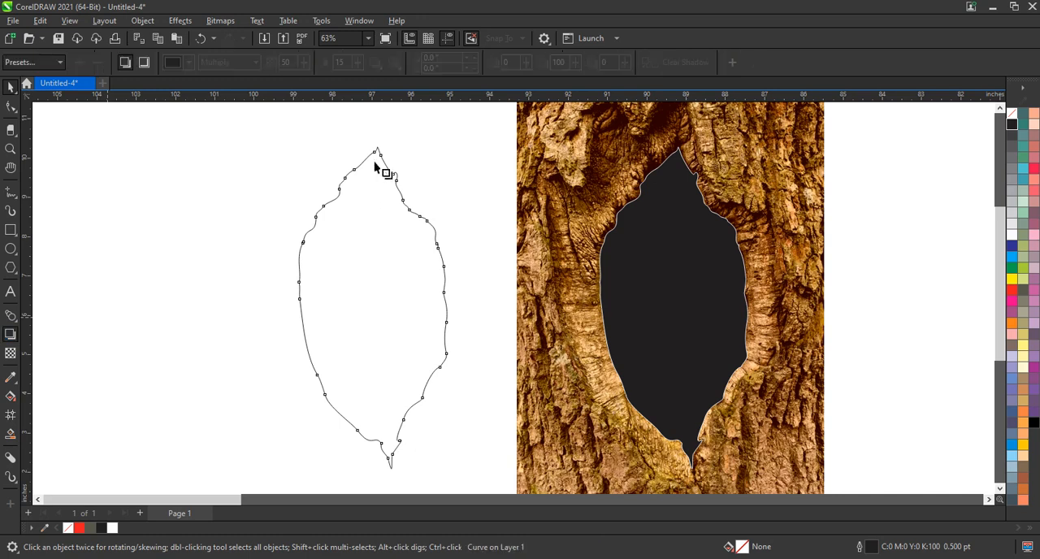
drag(374, 161, 372, 471)
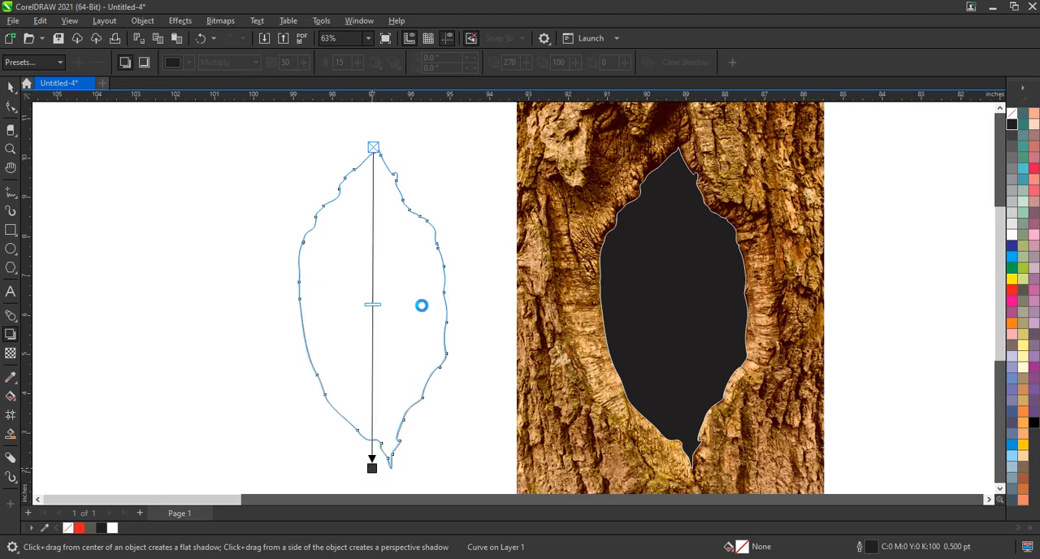
Set the drop shadow's feathering direction to Outside and its merge mode to Normal
click(374, 62)
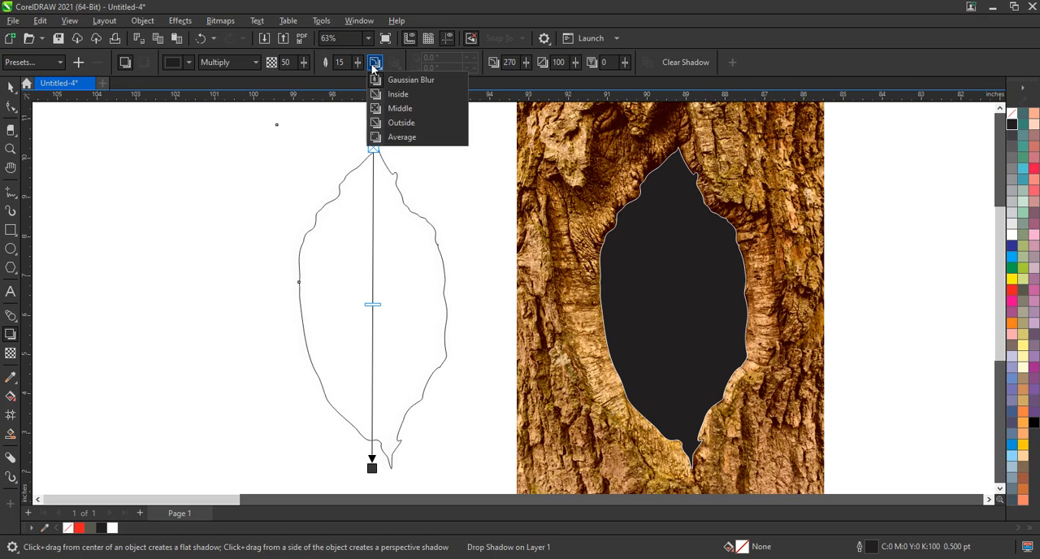
click(394, 123)
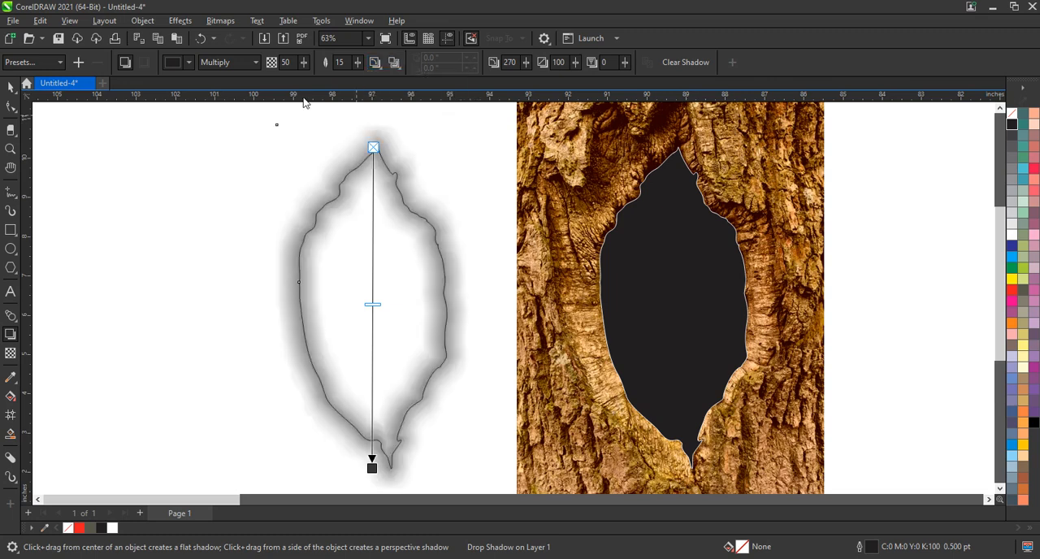
click(227, 64)
click(227, 75)
Set the drop shadow's colour to rich black, CMYK 75, 68, 65, 90
click(174, 66)
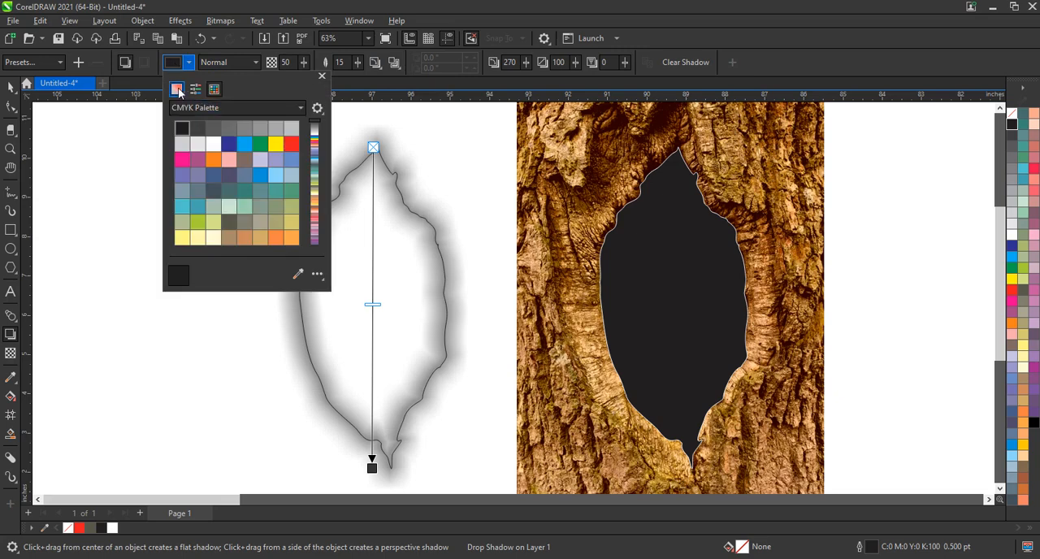
click(177, 88)
click(208, 209)
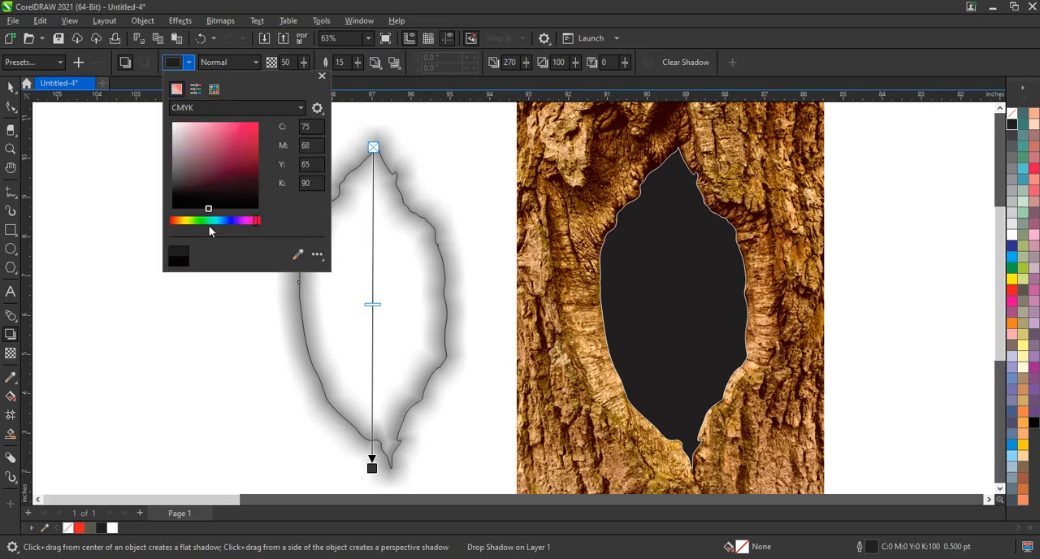
Set the drop shadow's opacity to 66 and its feathering to 8
click(376, 308)
drag(373, 307, 371, 390)
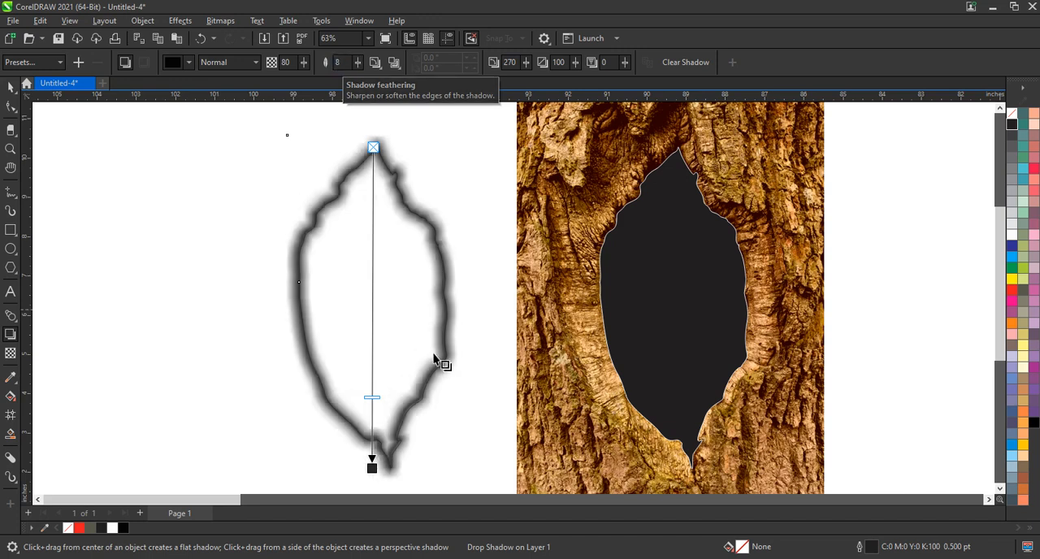
drag(371, 398, 373, 358)
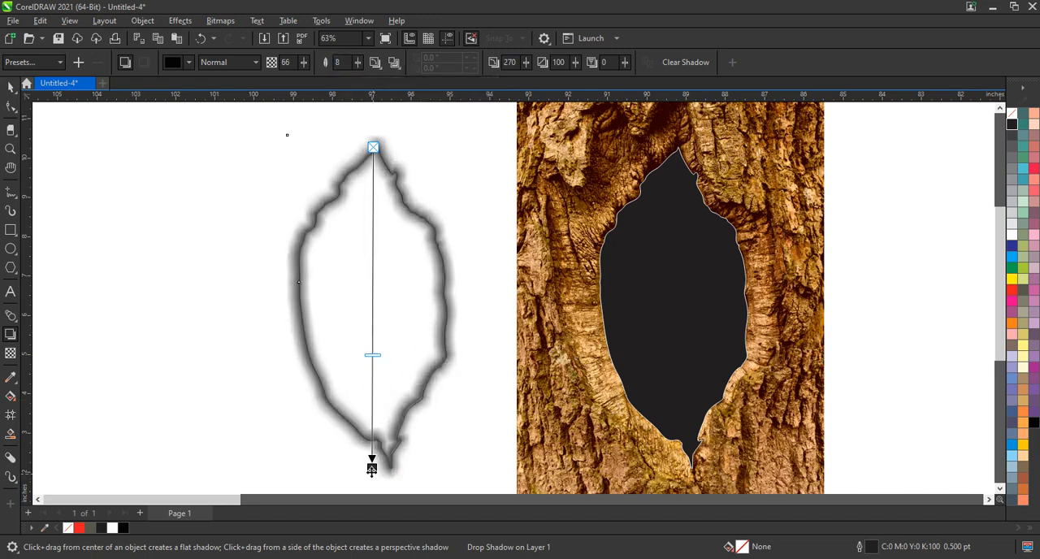
Break the drop shadow apart from its outline curve and remove the curve so that only the soft shadow is left
drag(371, 469, 373, 469)
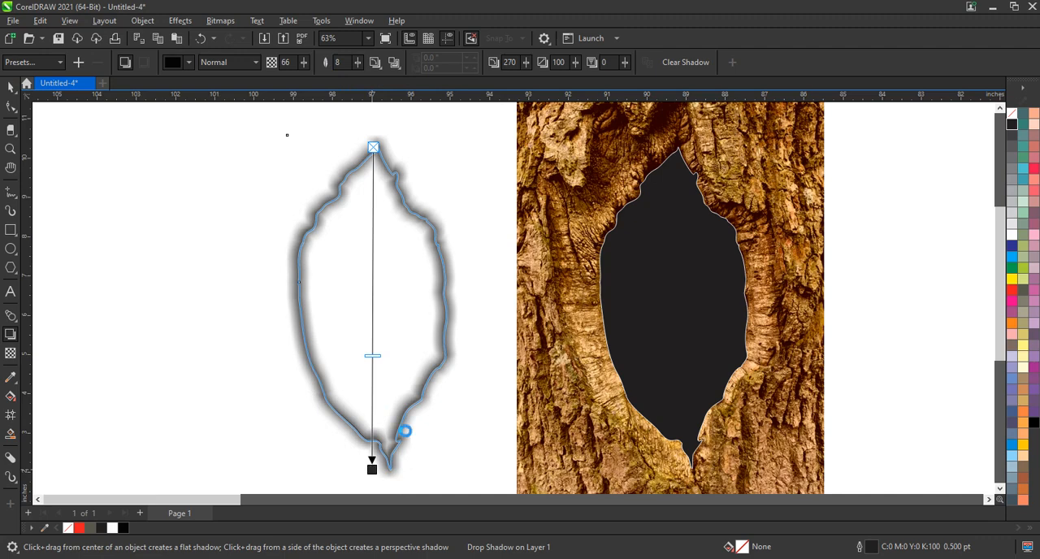
click(10, 89)
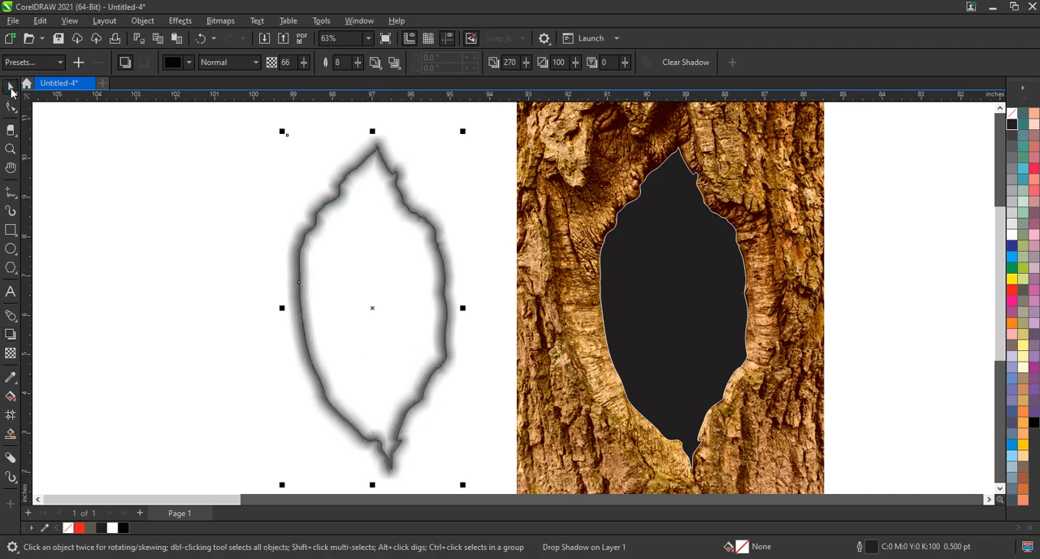
click(141, 22)
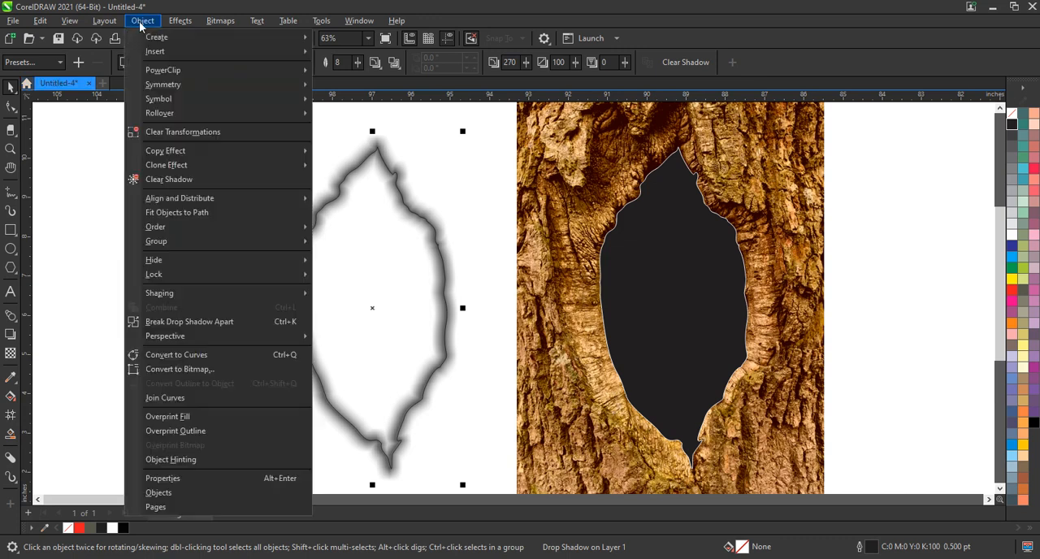
click(187, 322)
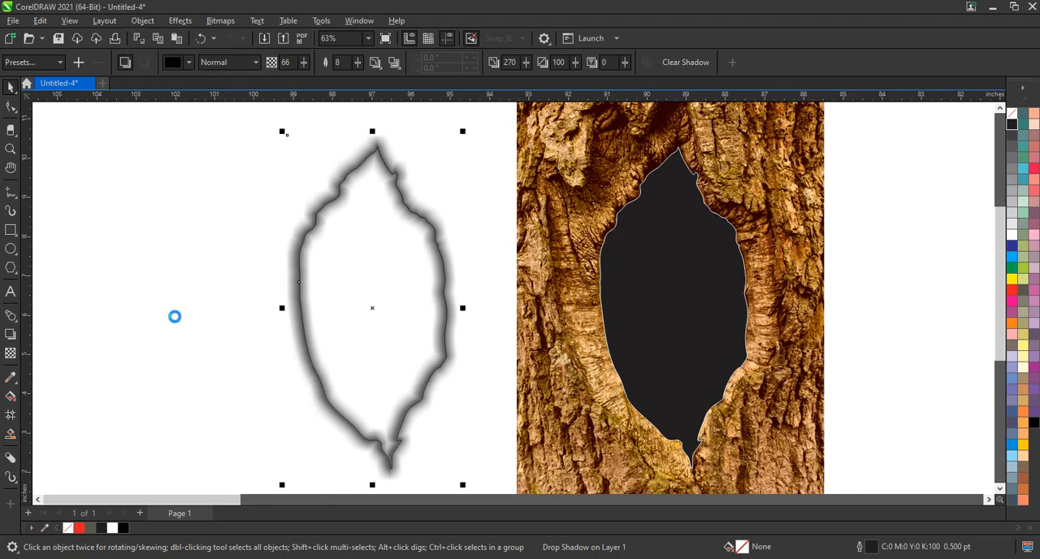
click(174, 318)
drag(326, 210, 116, 204)
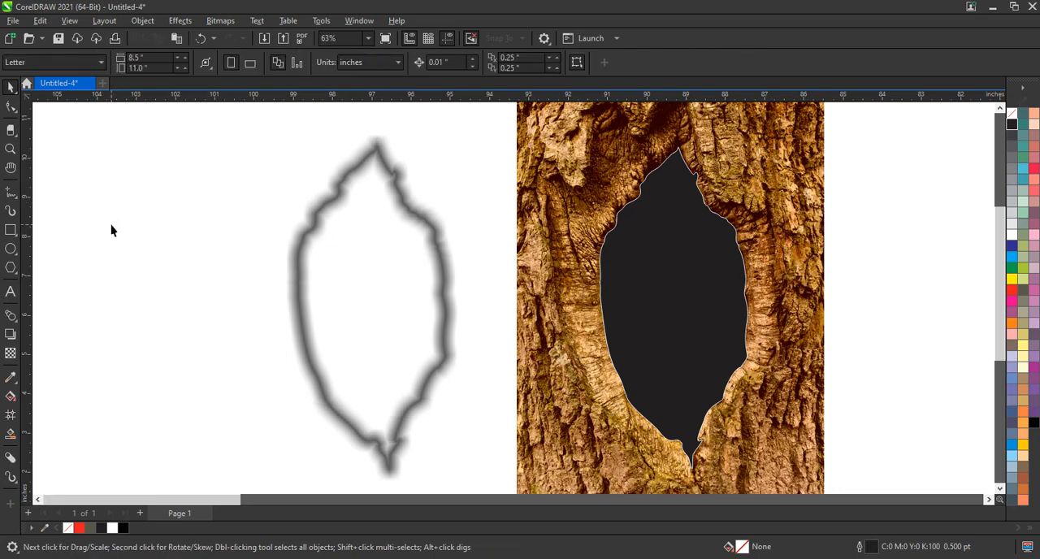
PowerClip the red energy can photo inside the black hollow shape in the bark
scroll(111, 227, down, 2)
click(871, 339)
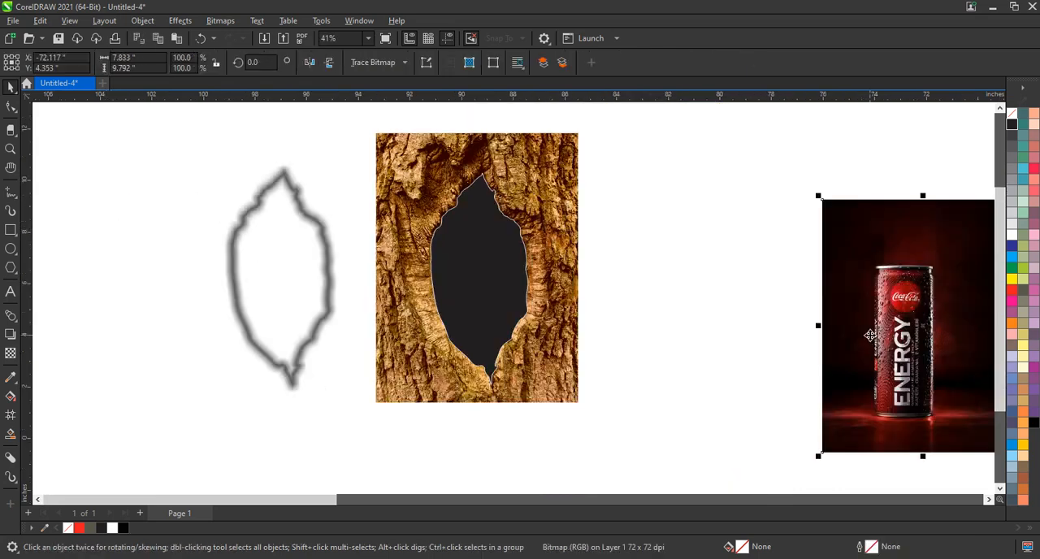
right_click(871, 340)
click(901, 360)
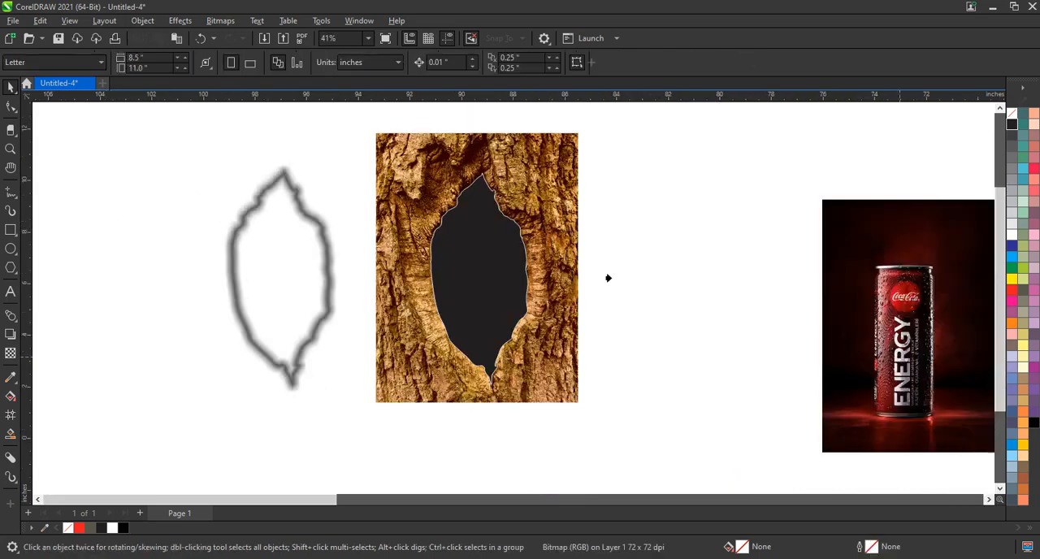
click(503, 246)
Edit the hollow's PowerClip contents, enlarging the can photo proportionally to 155% and positioning it so the can fills the hollow
right_click(506, 246)
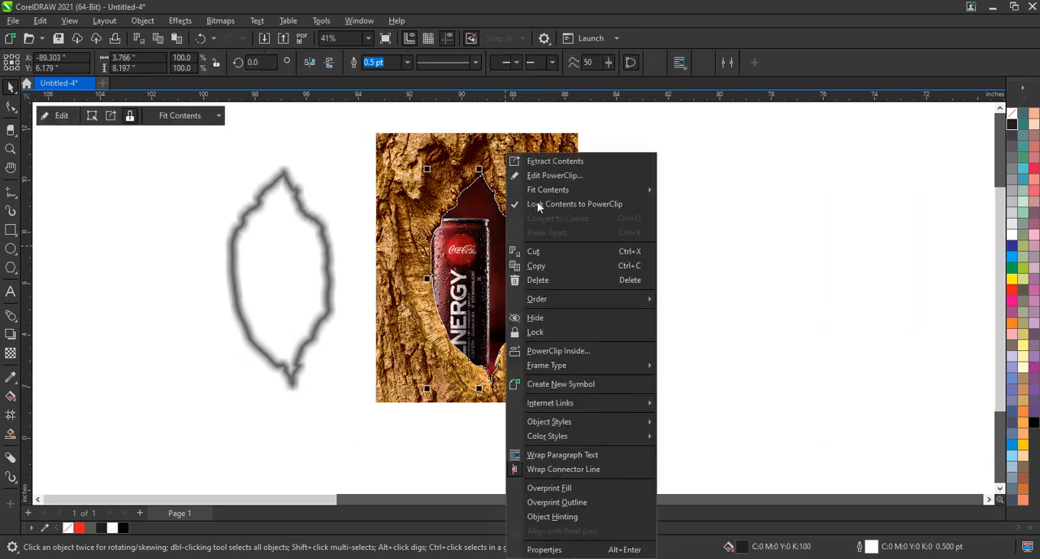
click(543, 175)
click(540, 228)
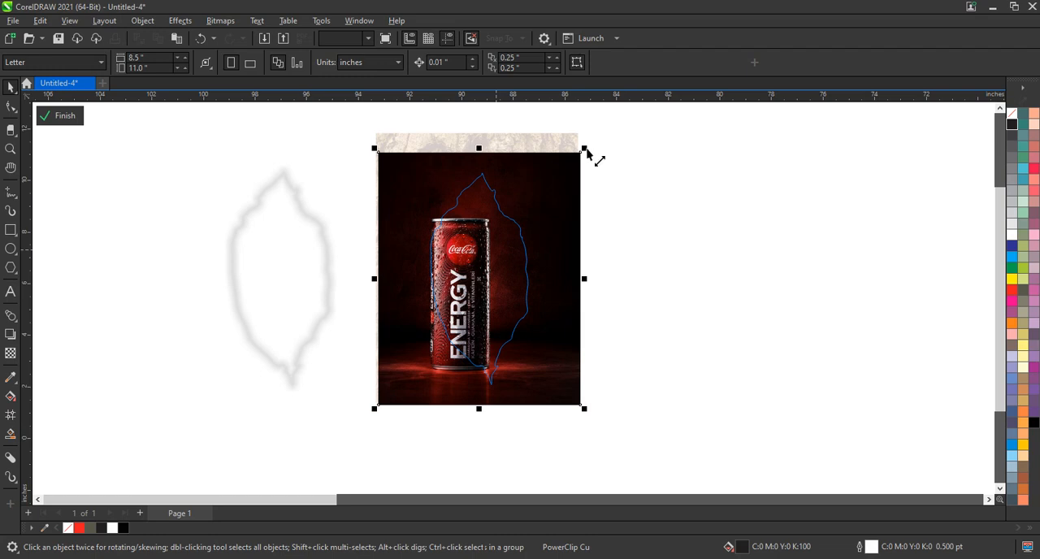
drag(585, 149, 629, 105)
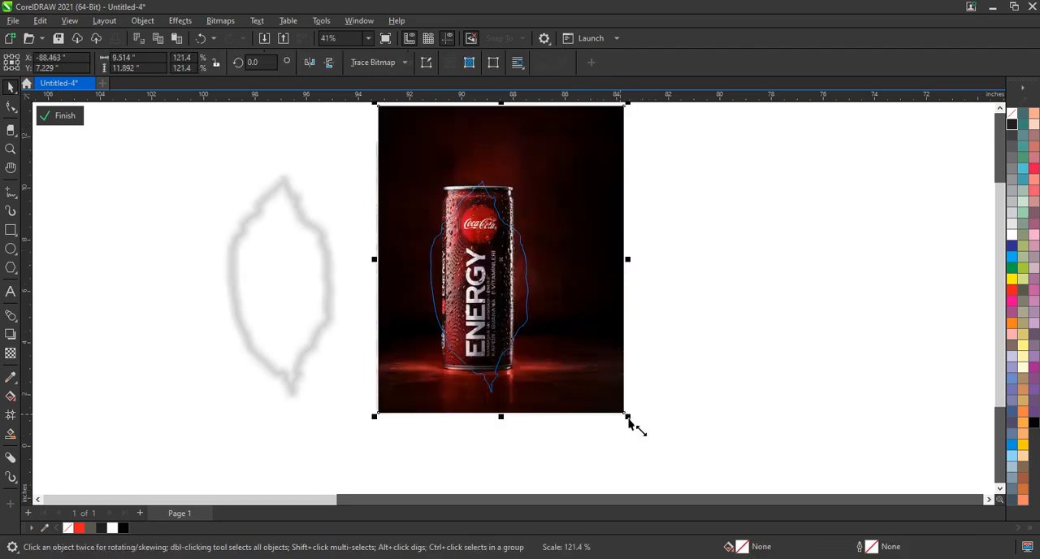
drag(631, 425, 652, 448)
drag(597, 400, 605, 412)
drag(660, 458, 637, 441)
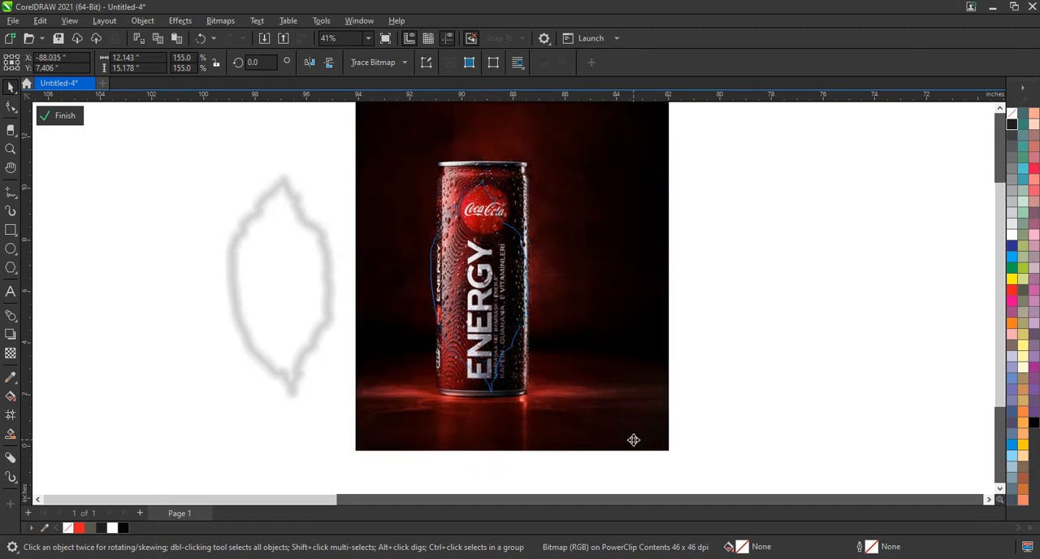
click(634, 439)
click(729, 384)
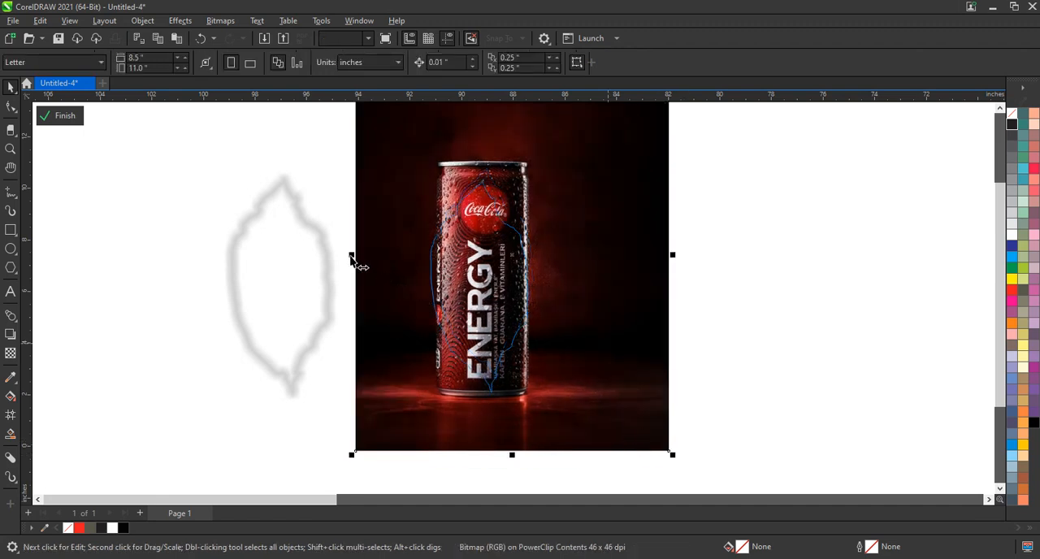
Widen the can photo to 12.31 inches and finish editing the PowerClip
drag(351, 259, 347, 259)
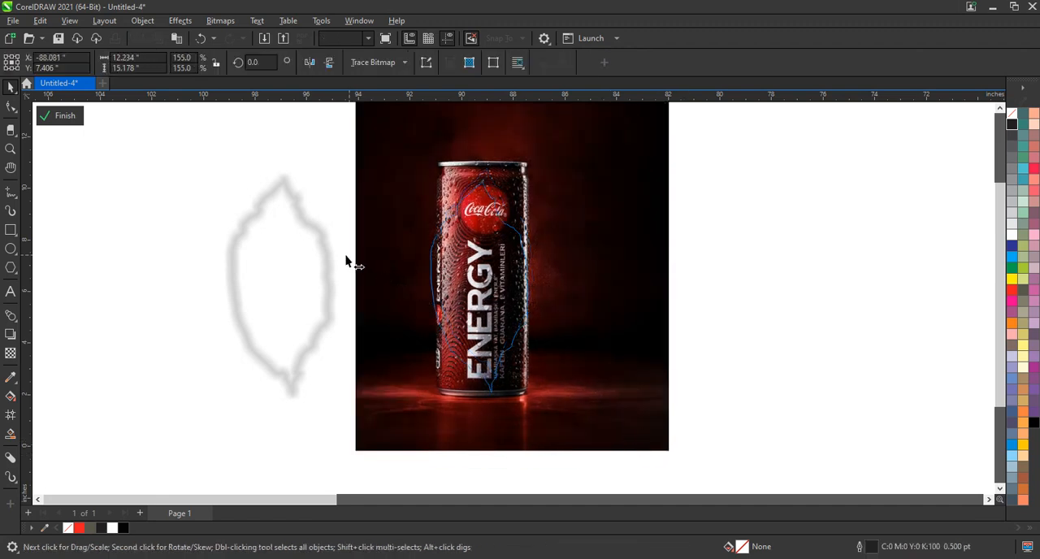
click(739, 288)
click(615, 288)
click(65, 116)
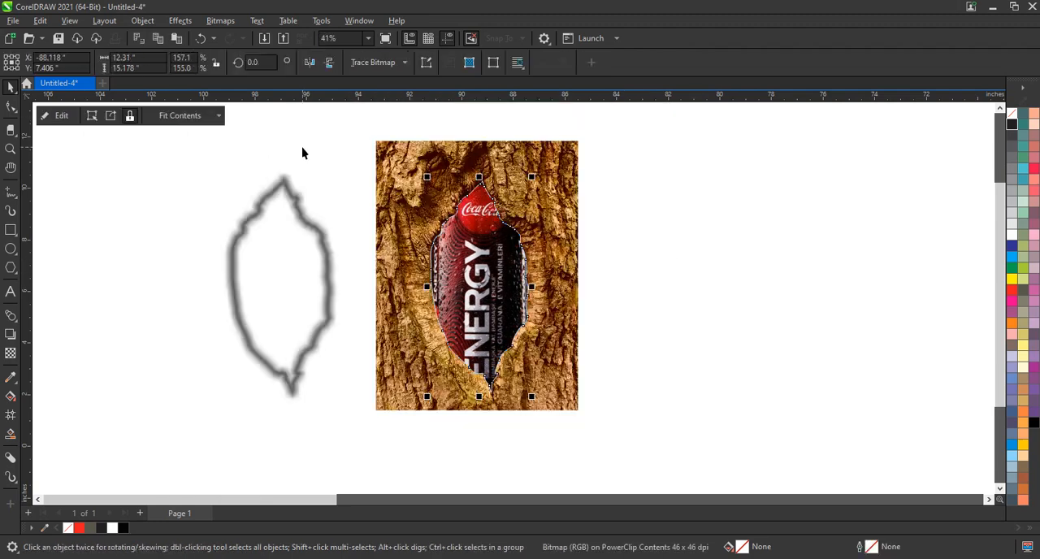
Remove the fill and the white outline from the hollow's PowerClip shape
right_click(1014, 120)
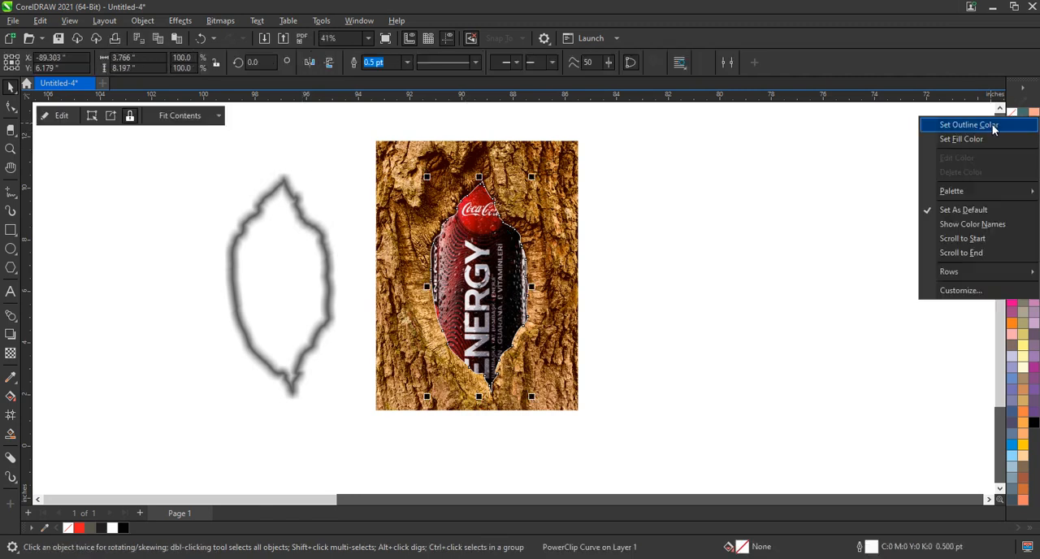
click(993, 128)
click(817, 189)
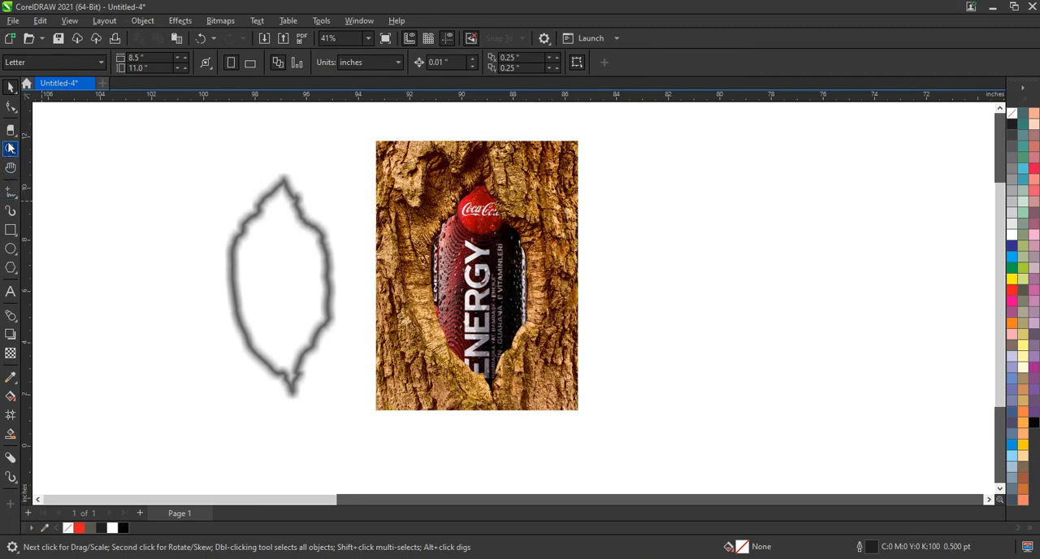
Align the separated shadow to the horizontal centre of the can-filled hollow
click(11, 149)
drag(274, 144, 627, 432)
click(12, 87)
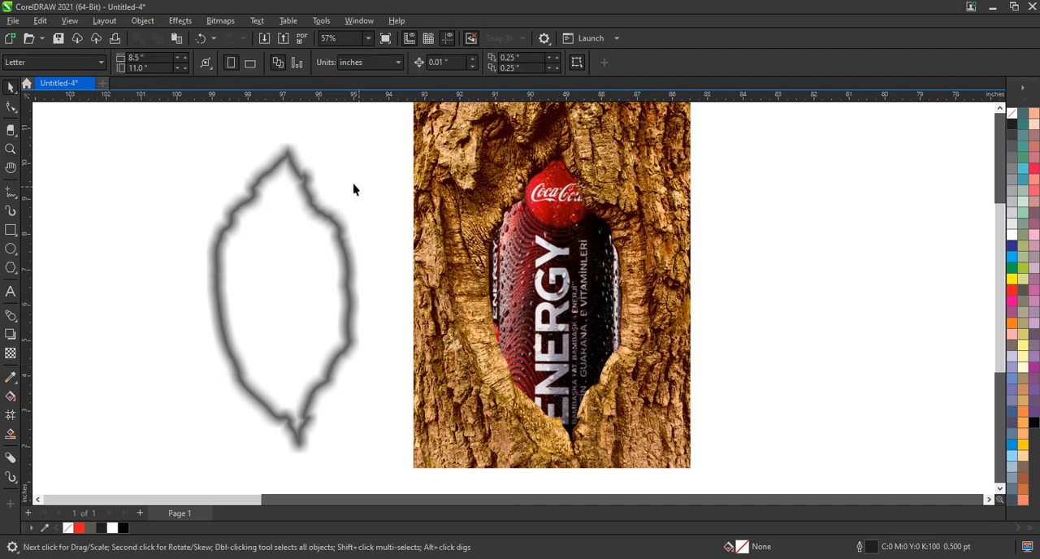
click(304, 171)
shift+click(566, 190)
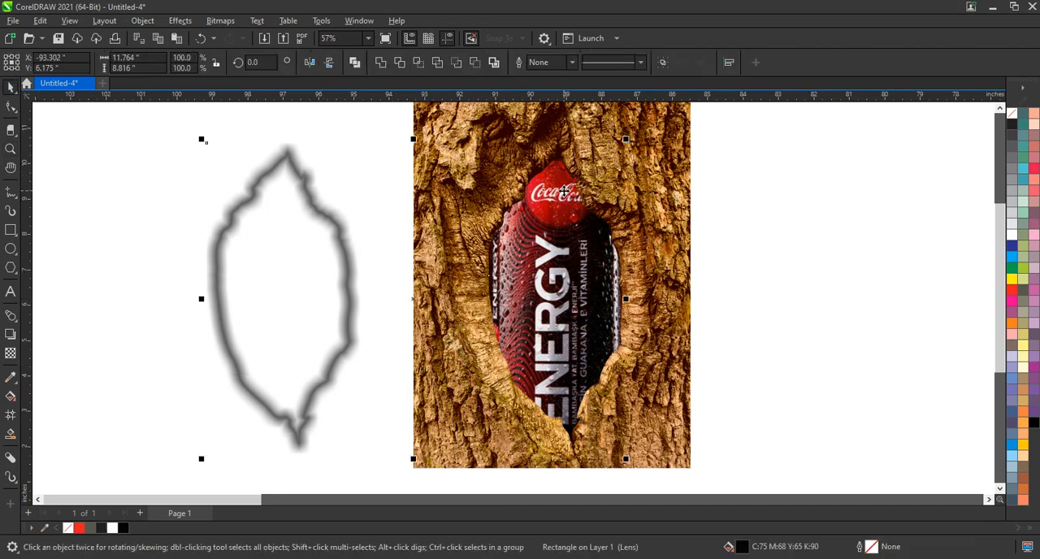
key(c)
click(283, 204)
click(618, 259)
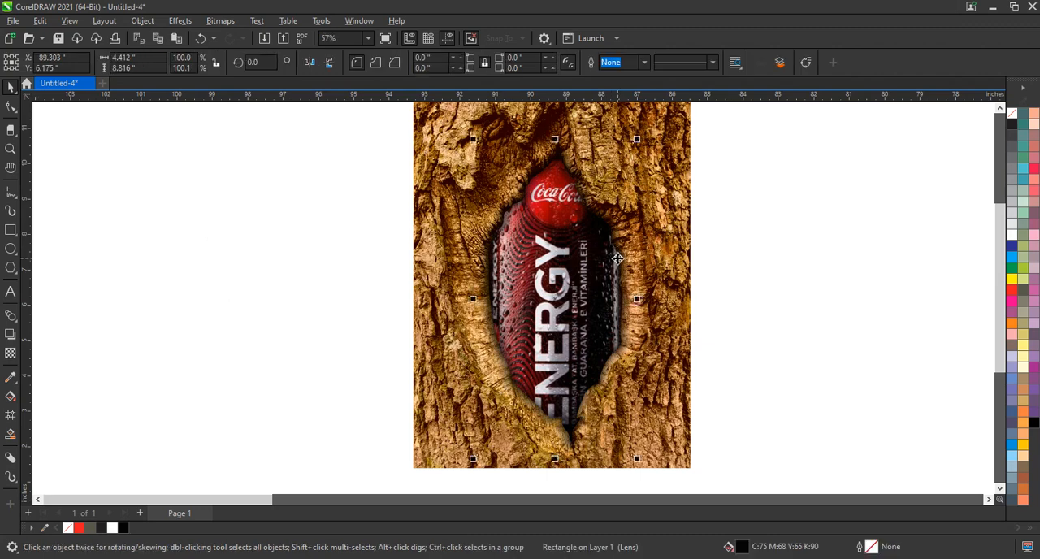
key(shift+F2)
click(705, 293)
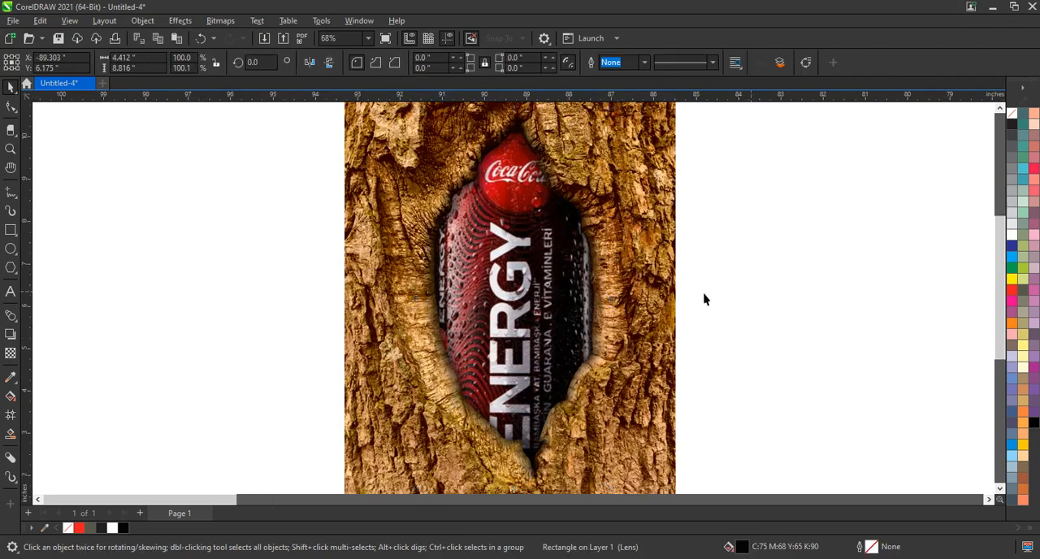
Duplicate the shadow in place and convert the selected copy to a 300 dpi RGB Color (24-bit) bitmap with transparent background
click(576, 293)
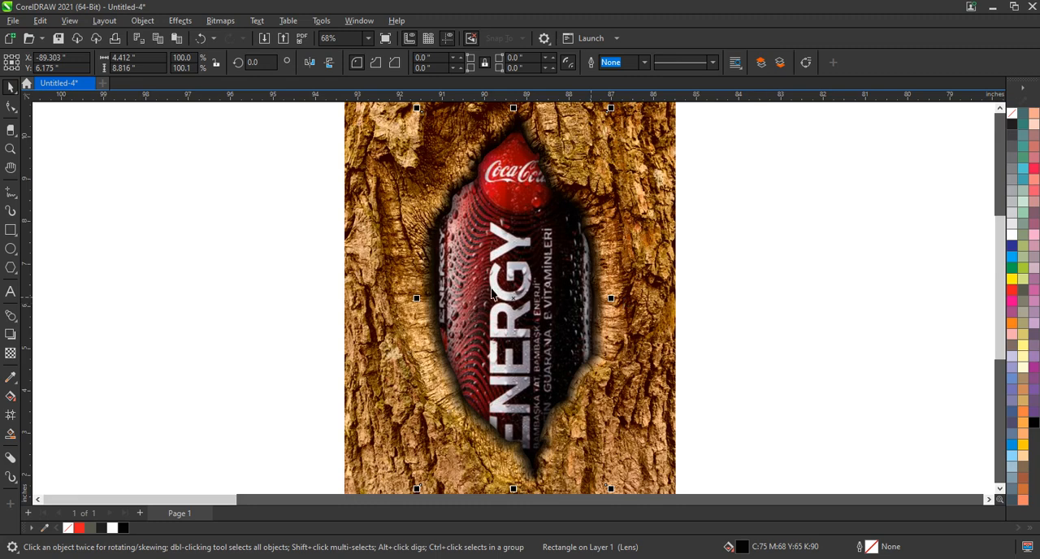
scroll(469, 293, down, 1)
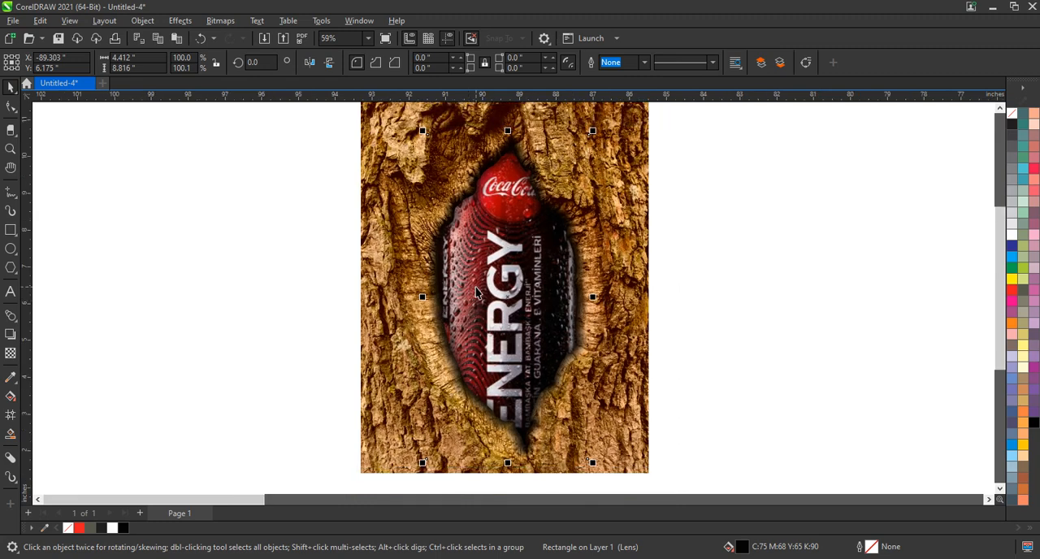
click(227, 22)
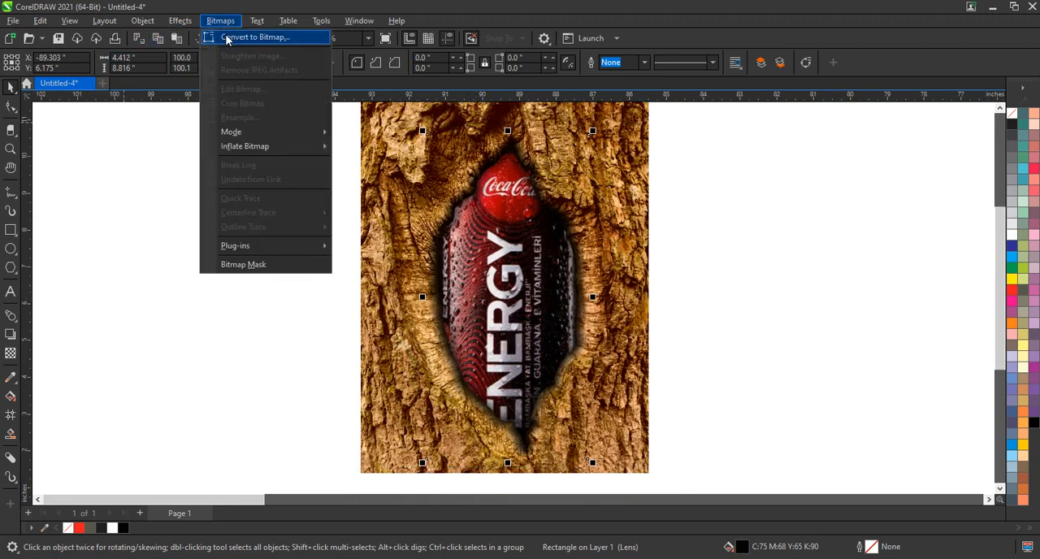
click(231, 39)
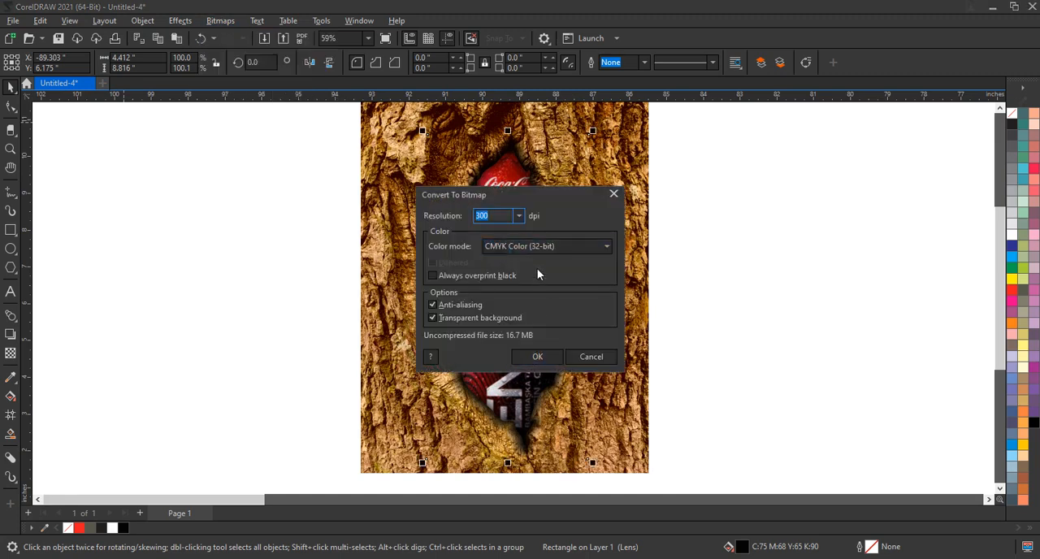
click(535, 246)
click(522, 299)
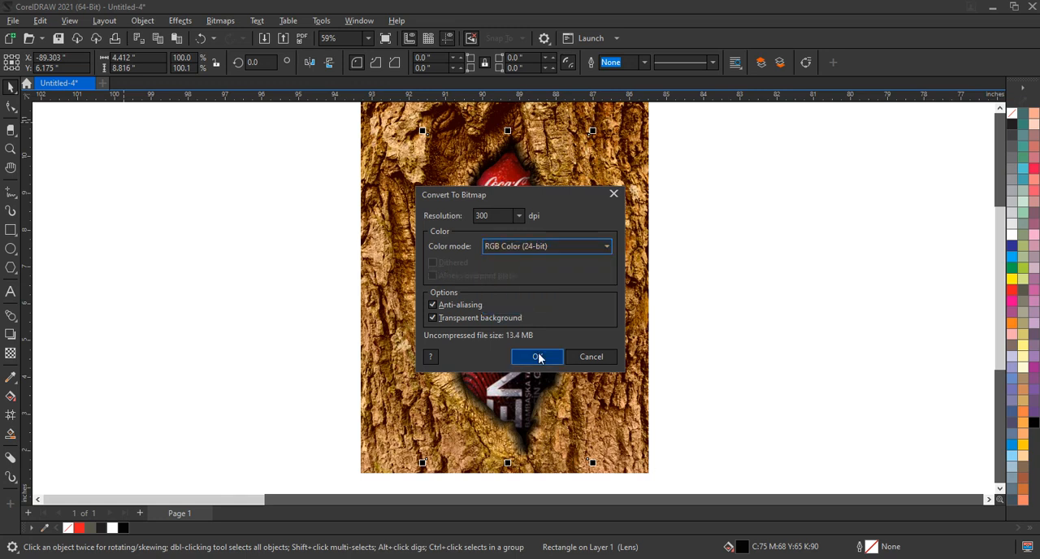
click(535, 356)
Apply a uniform transparency of 40 to the shadow bitmap
click(11, 353)
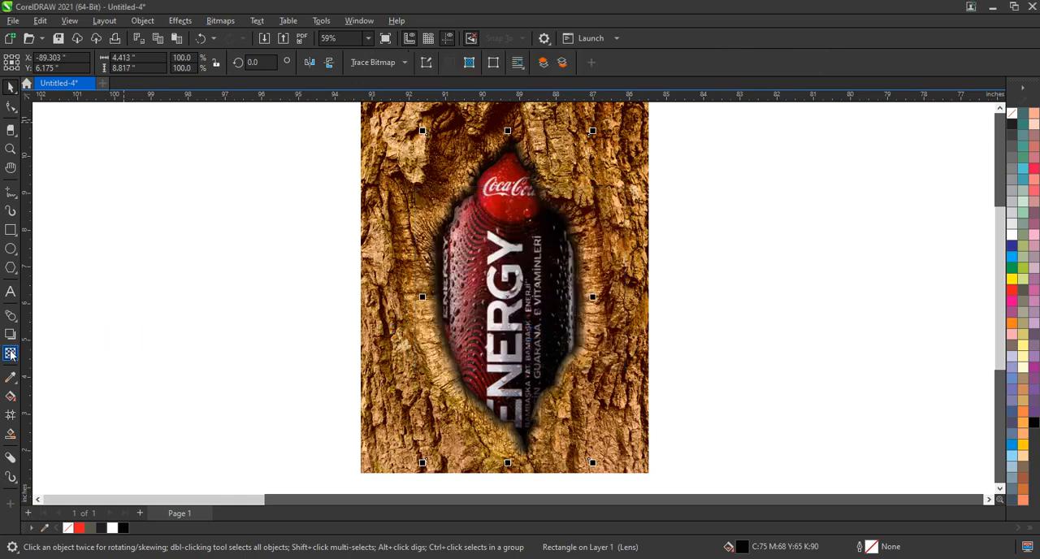
scroll(457, 329, down, 1)
mouse_move(477, 441)
mouse_down()
mouse_move(500, 447)
mouse_move(477, 444)
mouse_up()
click(6, 91)
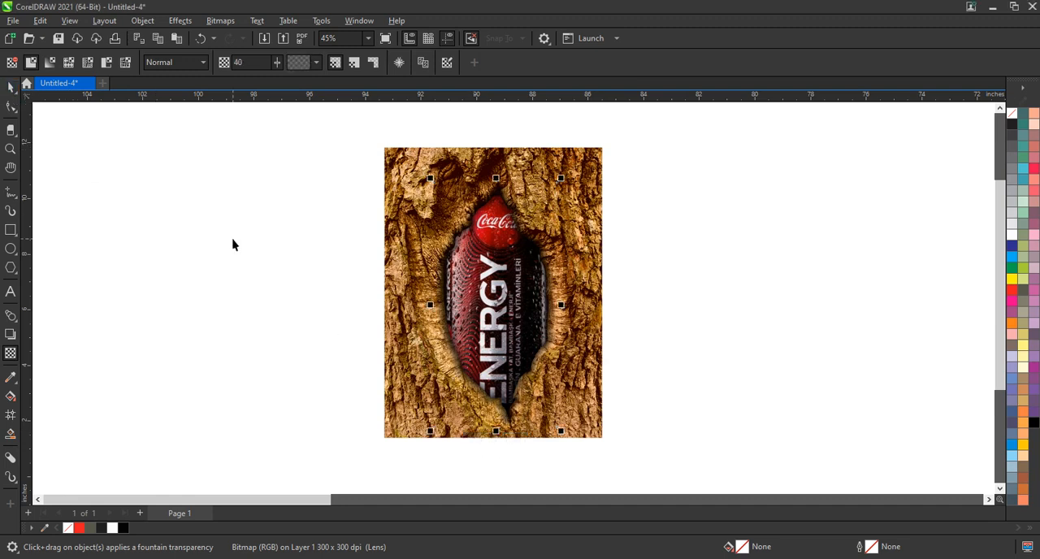
click(344, 236)
PowerClip the remaining unconverted shadow inside the hollow shape over the can
click(476, 240)
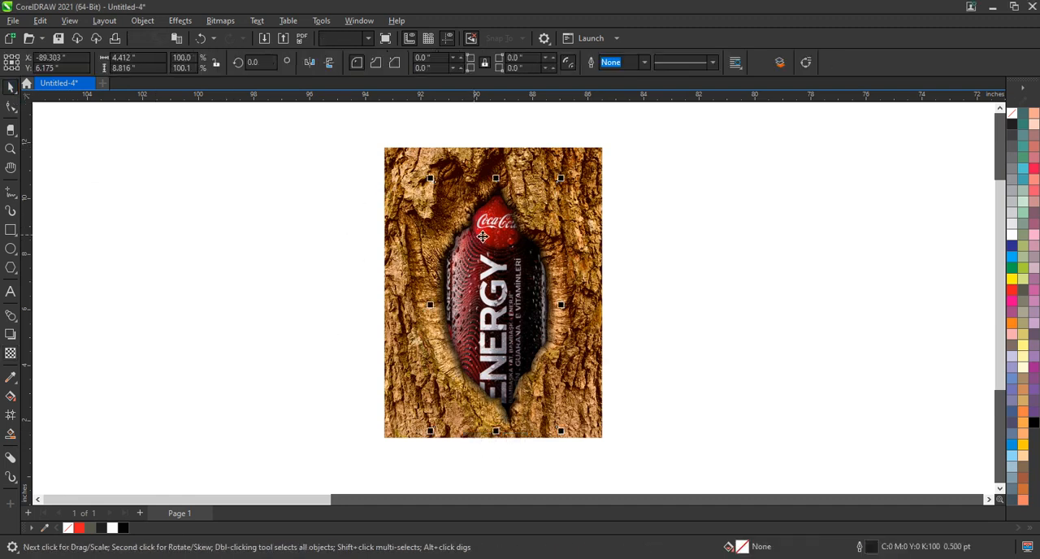
scroll(472, 236, up, 2)
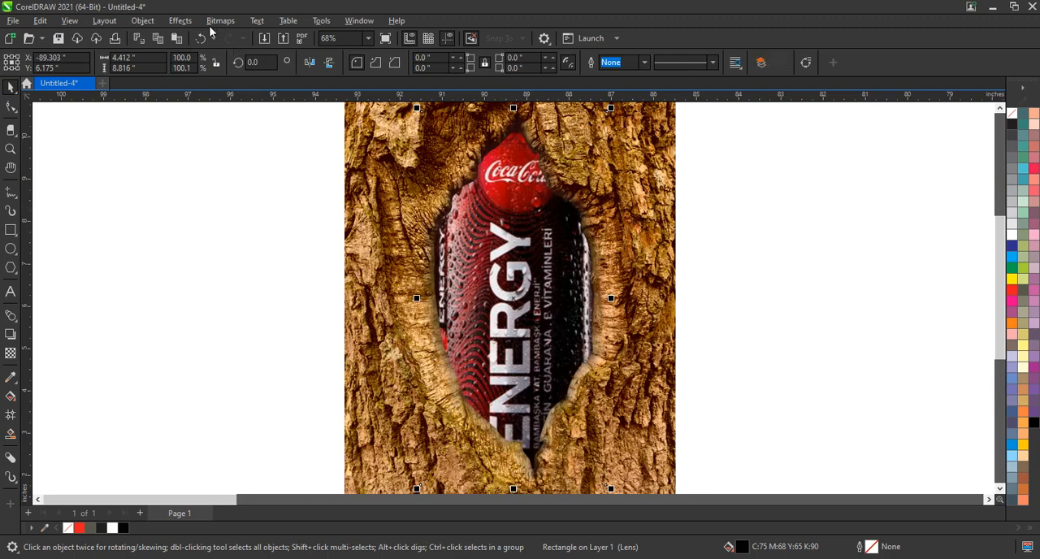
click(141, 21)
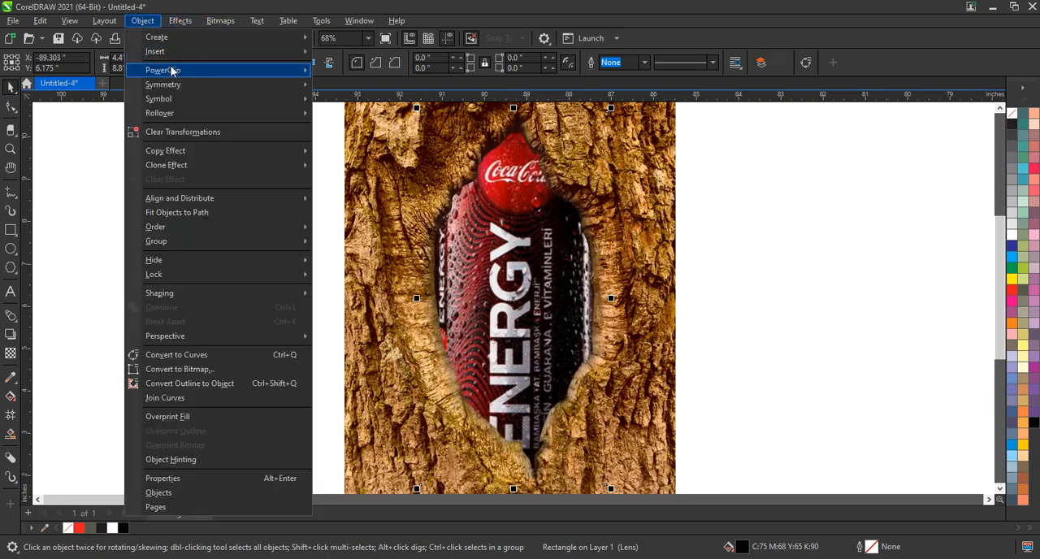
mouse_move(267, 73)
click(355, 73)
click(528, 191)
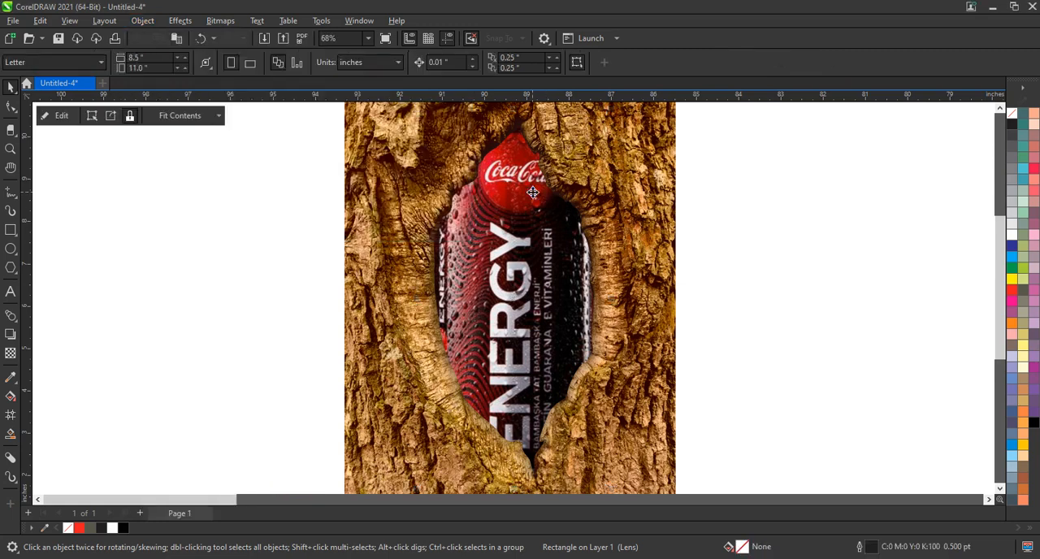
click(753, 270)
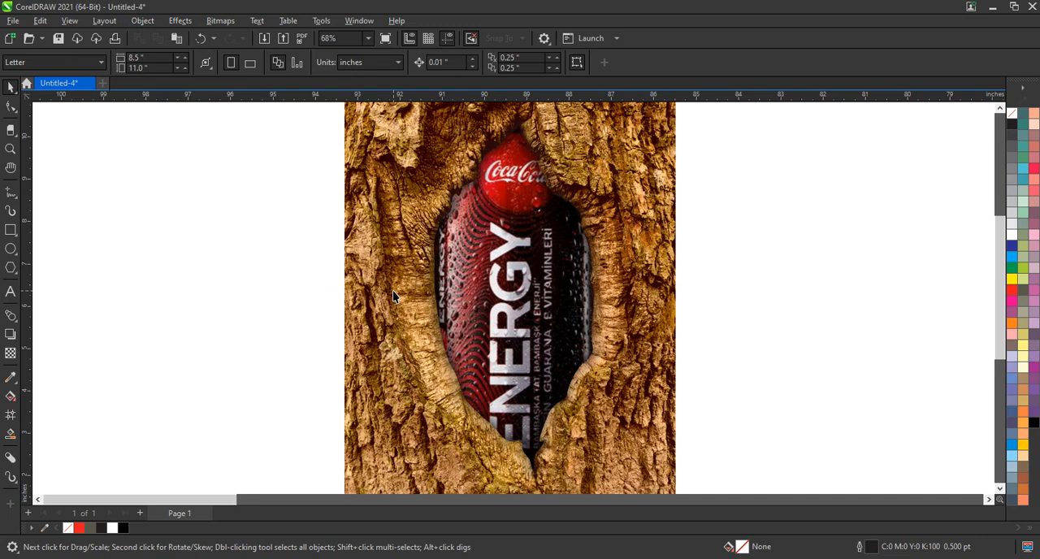
Select the entire bark, can and shadow composition and place a duplicate directly to the right of the original
scroll(392, 290, down, 3)
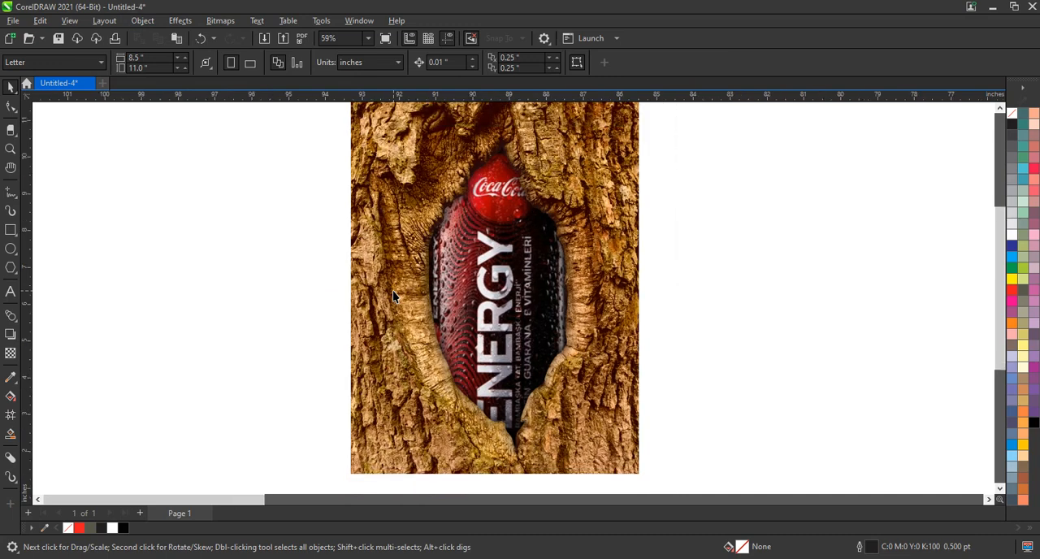
drag(348, 147, 596, 434)
key(shift+F2)
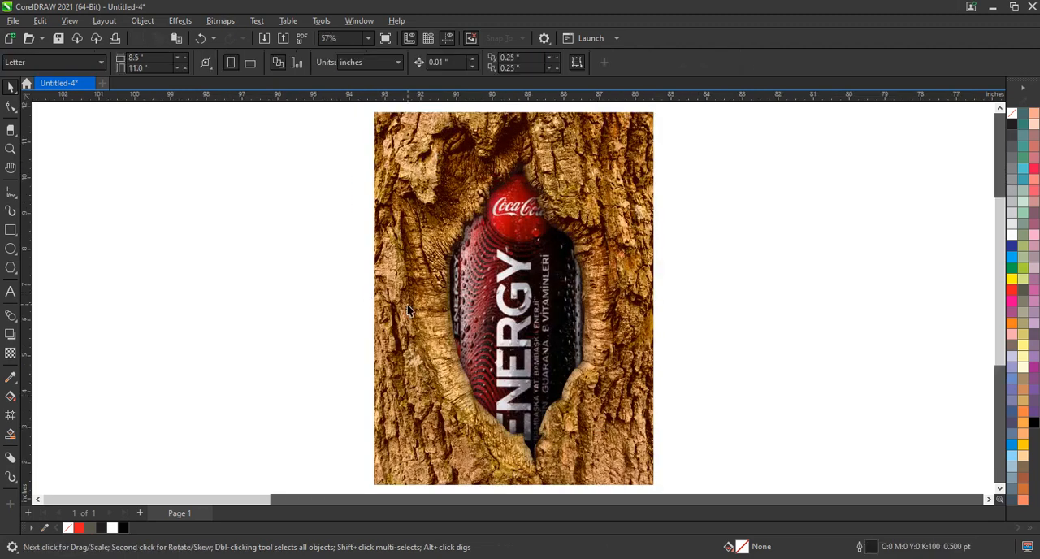
scroll(407, 306, down, 1)
drag(596, 455, 598, 456)
drag(479, 358, 672, 365)
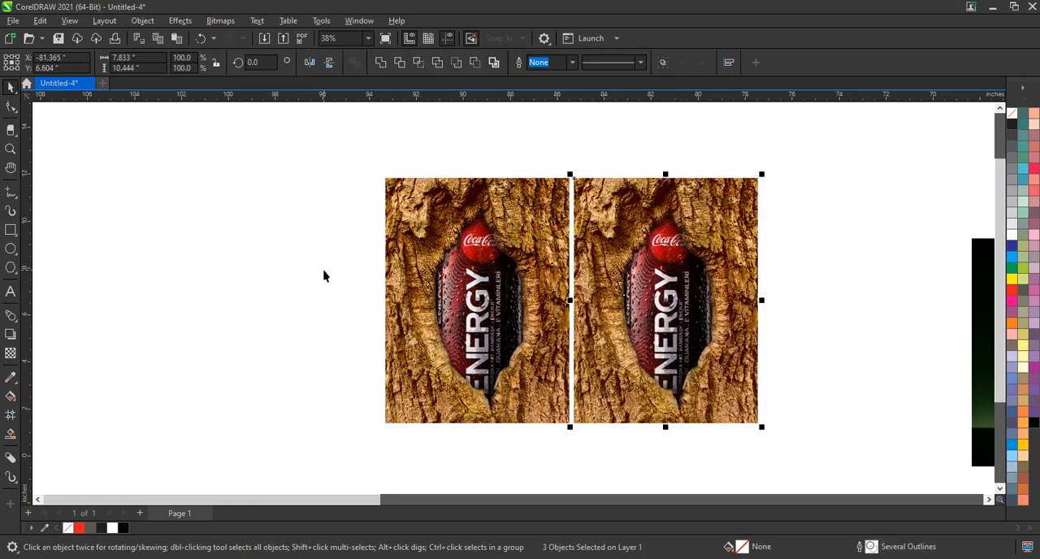
PowerClip the green beer bottle photo inside the hollow shape of the duplicated bark composition
scroll(325, 274, down, 1)
right_click(731, 320)
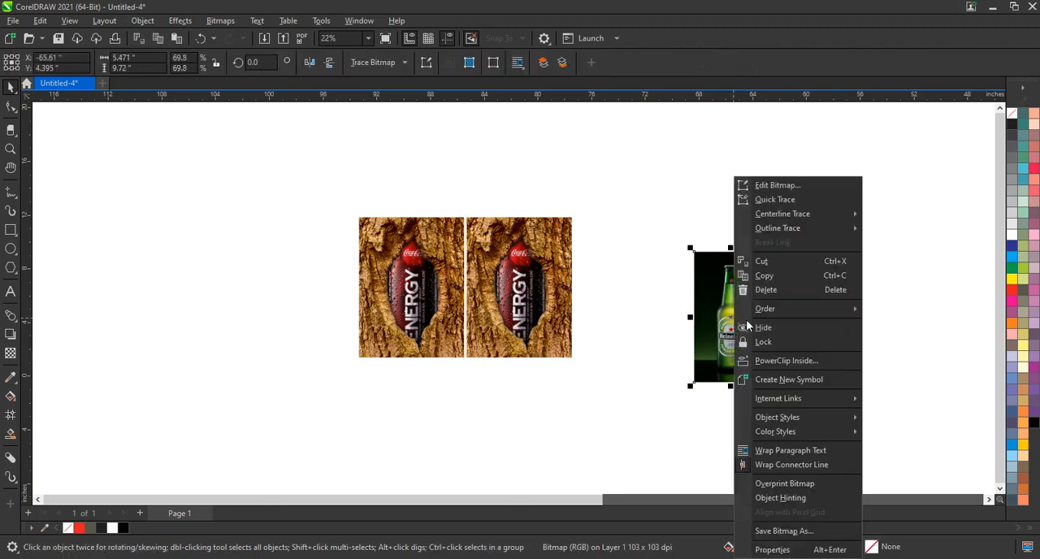
click(768, 360)
click(529, 277)
Edit the duplicate's PowerClip contents, enlarge the bottle photo to about 10.7 by 19.1 inches over the hollow, and finish editing
right_click(530, 277)
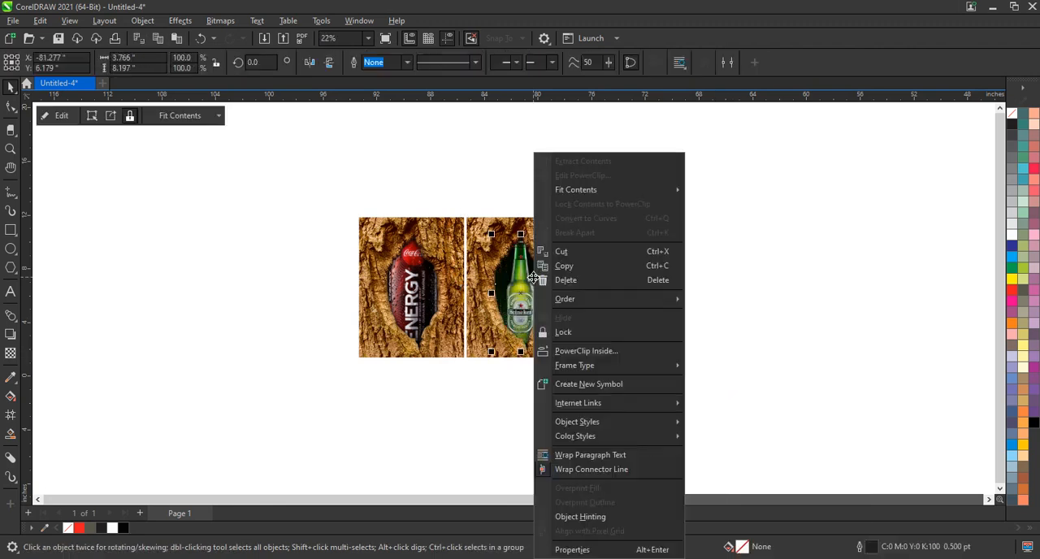
click(584, 176)
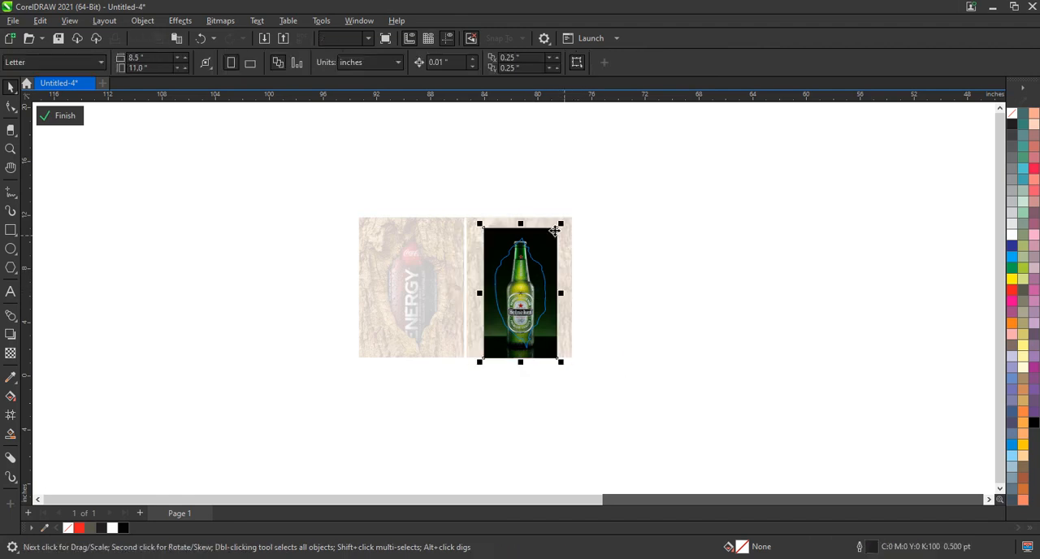
drag(570, 222, 615, 158)
mouse_move(562, 382)
mouse_down()
mouse_move(560, 353)
mouse_move(561, 376)
mouse_up()
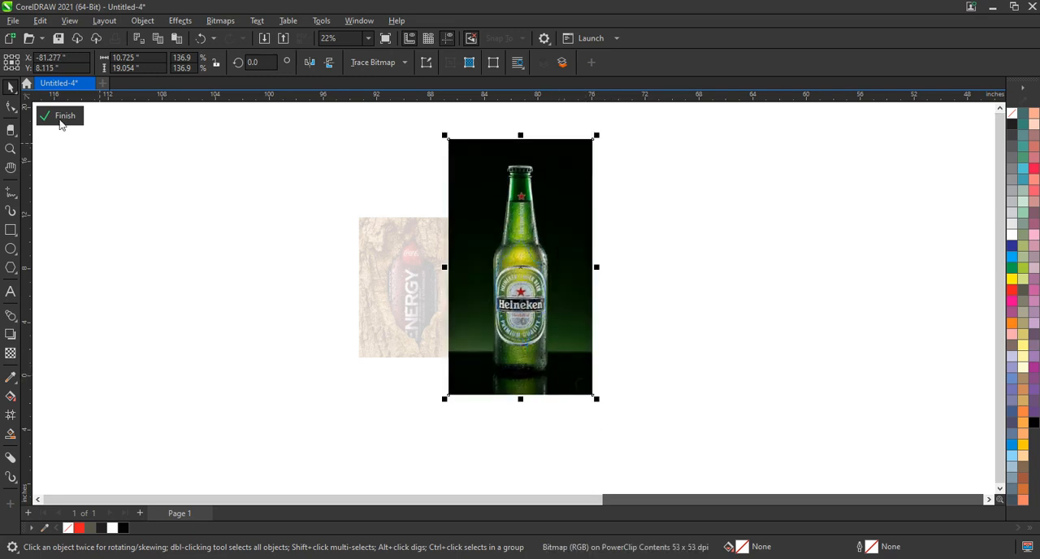
click(62, 116)
Reorder the duplicate's PowerClip contents so the bottle photo sits behind the soft edge shadow, and finish editing
drag(311, 188, 599, 357)
key(shift+F2)
right_click(660, 153)
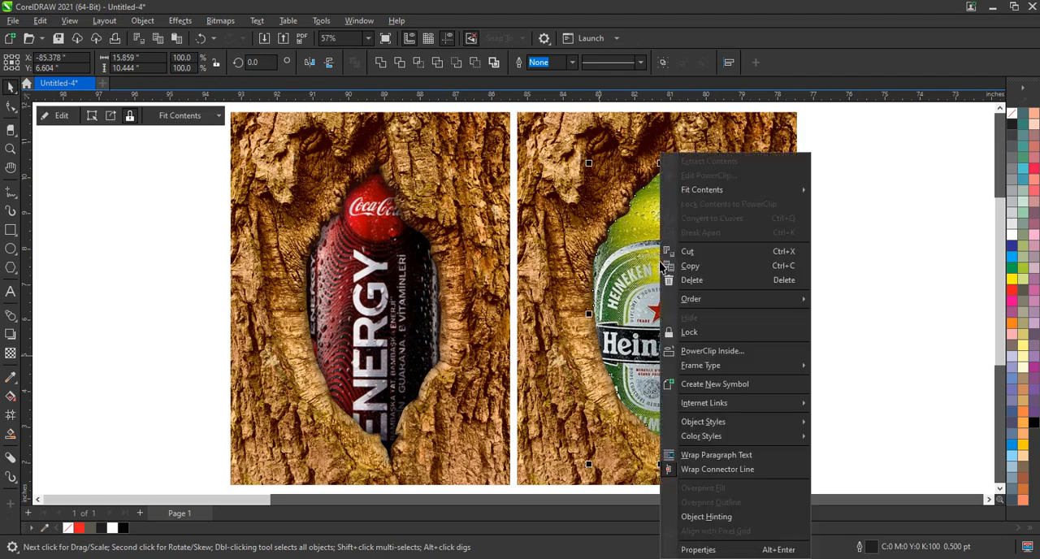
click(688, 176)
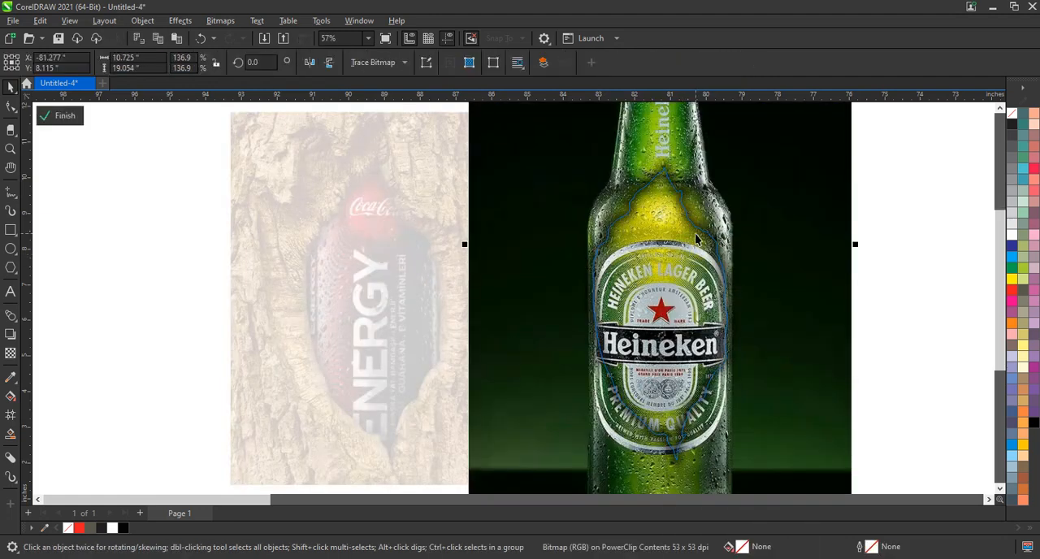
click(696, 237)
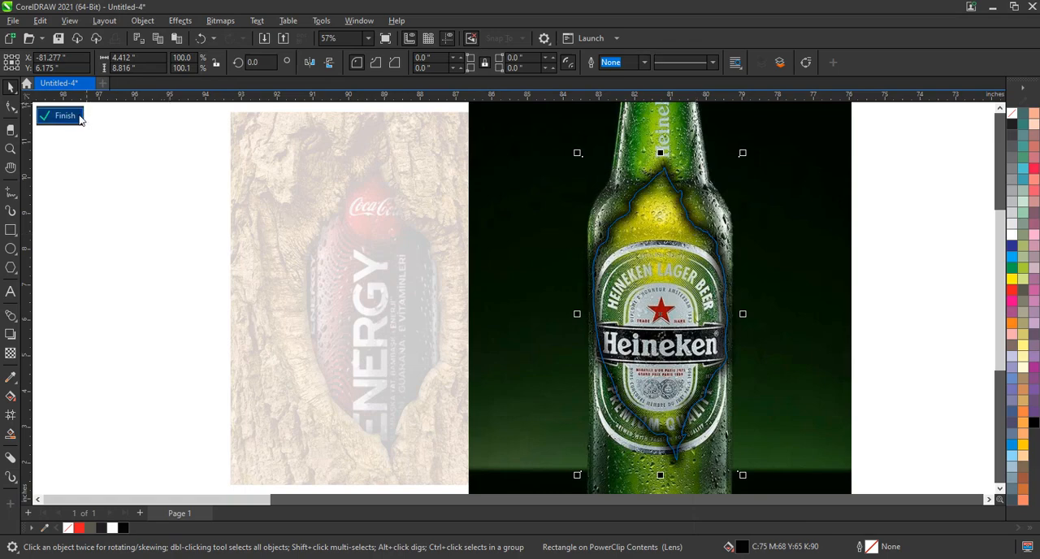
click(80, 119)
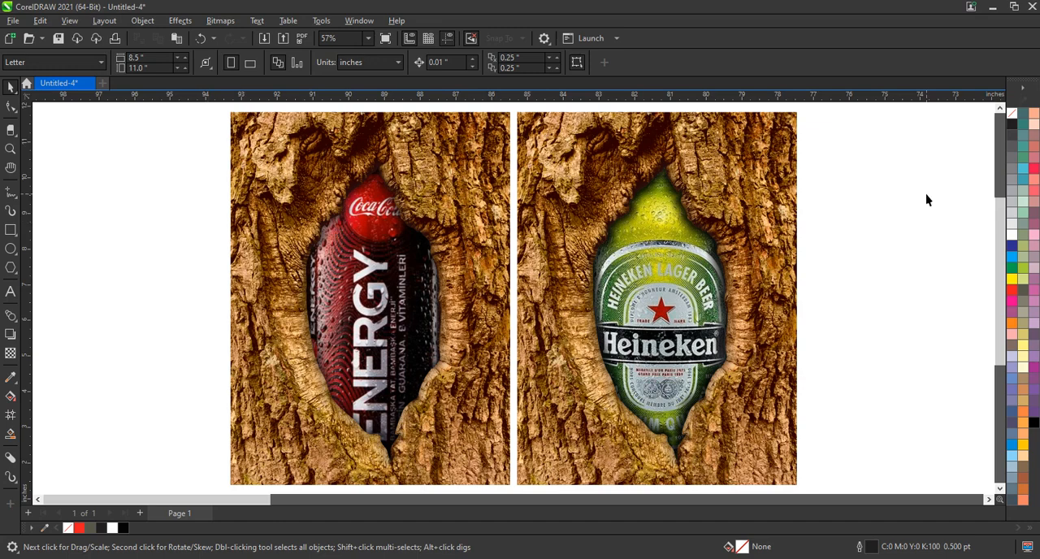
Frame both bark compositions together and view them in full-screen preview
scroll(344, 218, down, 2)
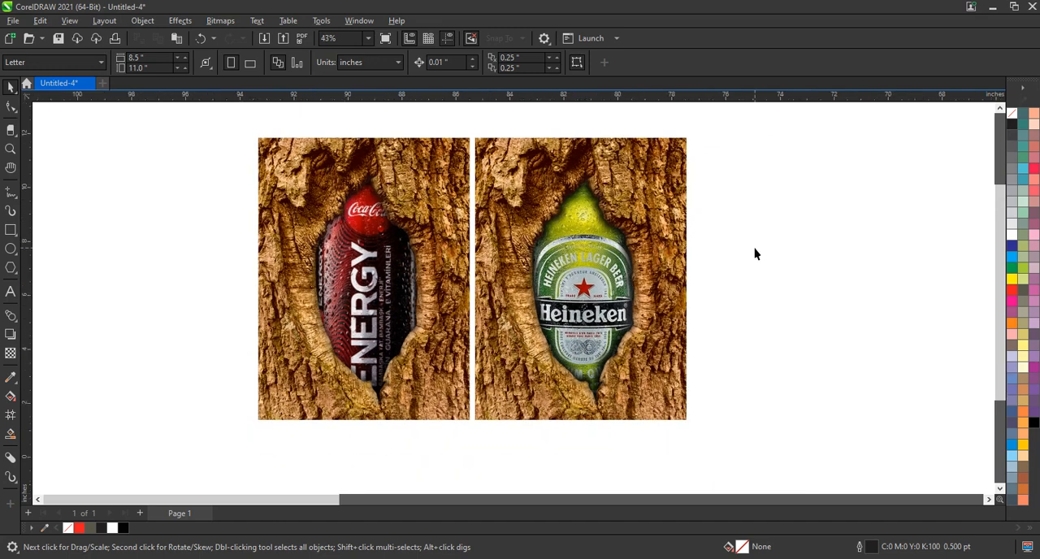
click(10, 150)
drag(262, 143, 685, 421)
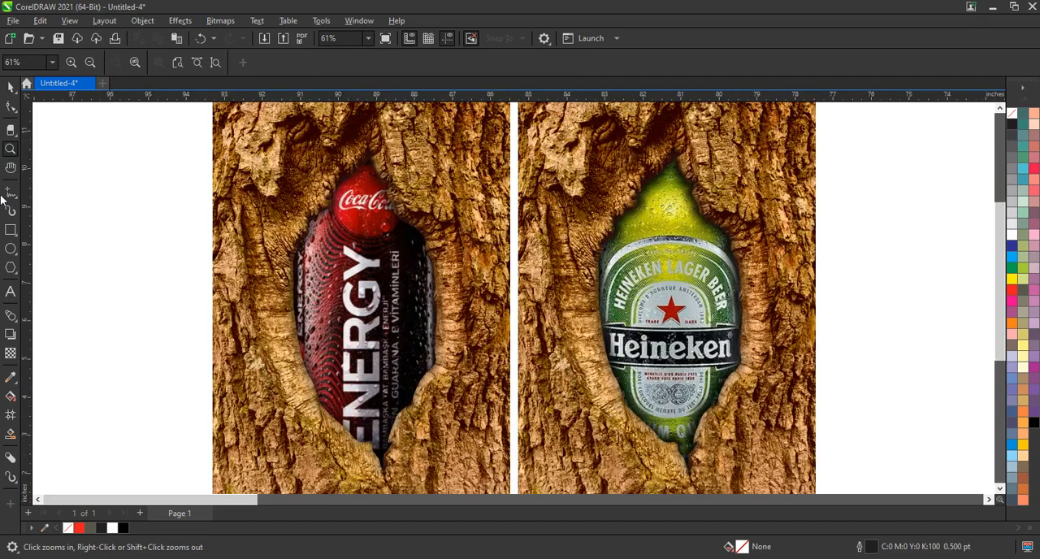
key(F9)
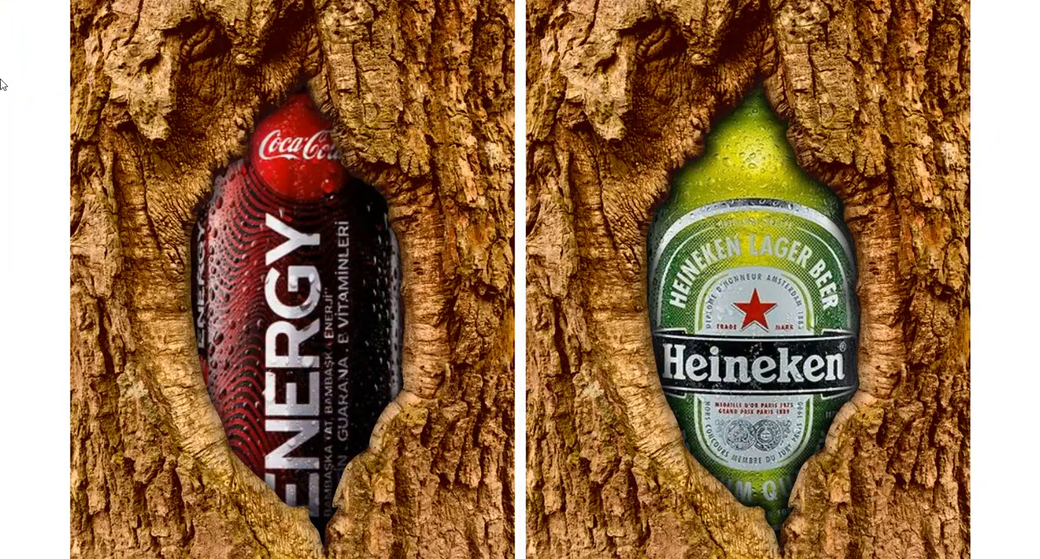